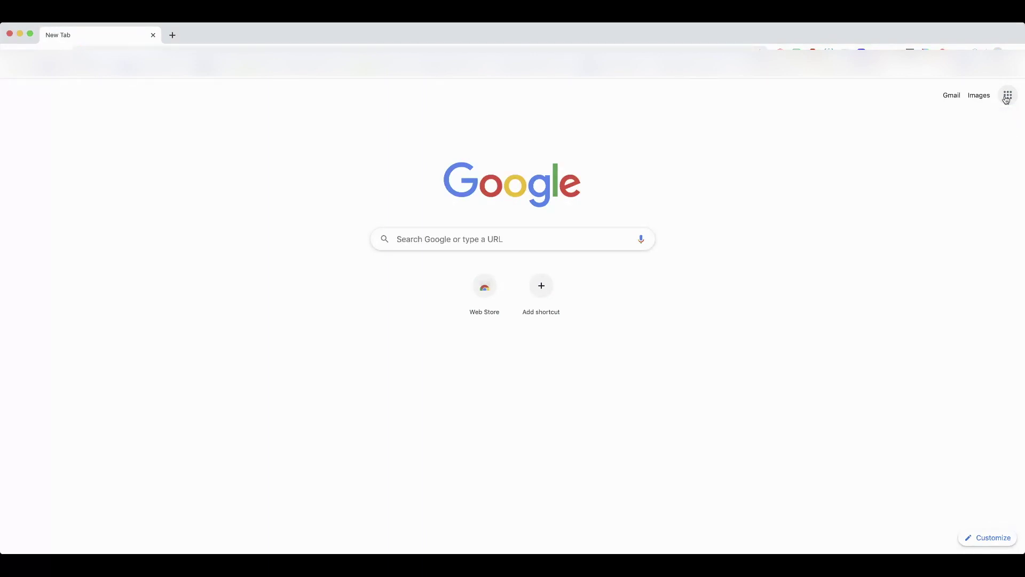
Launch Google Slides from the Google apps grid on the new tab page.
left_click(1006, 99)
scroll(914, 281, "down", 5)
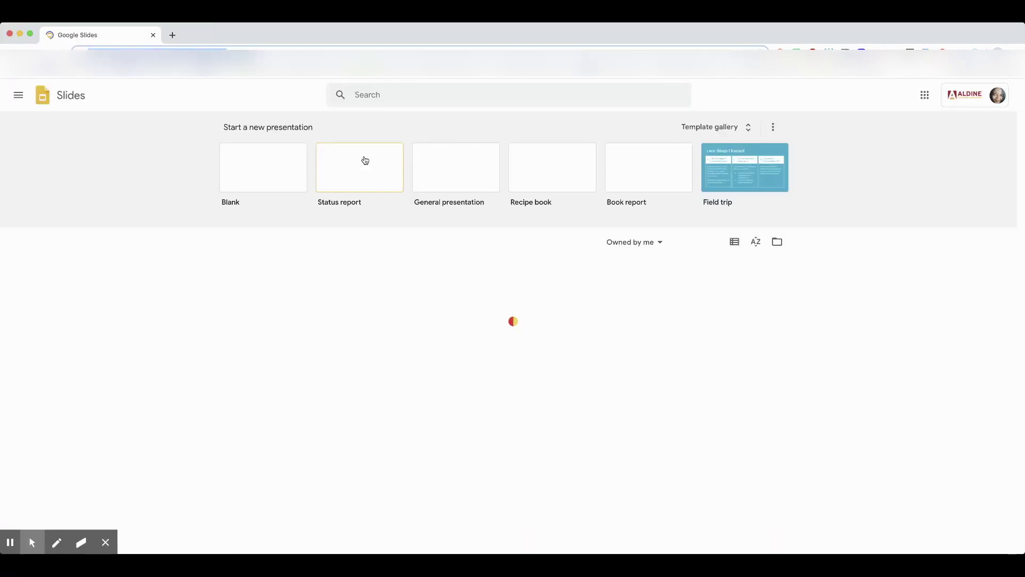
Create a blank presentation and set a custom 8.5 × 11 inch page size.
left_click(240, 165)
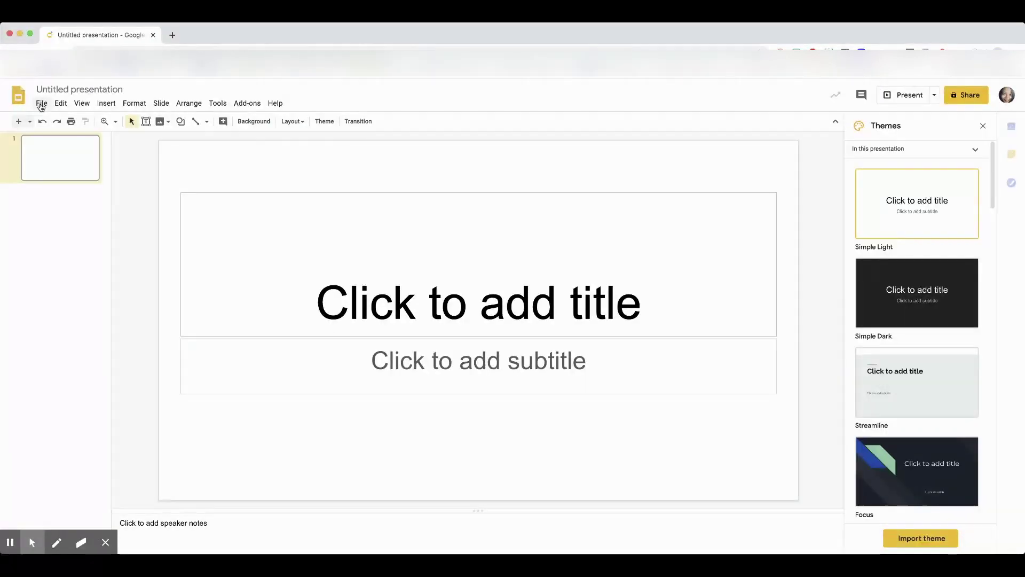
left_click(41, 105)
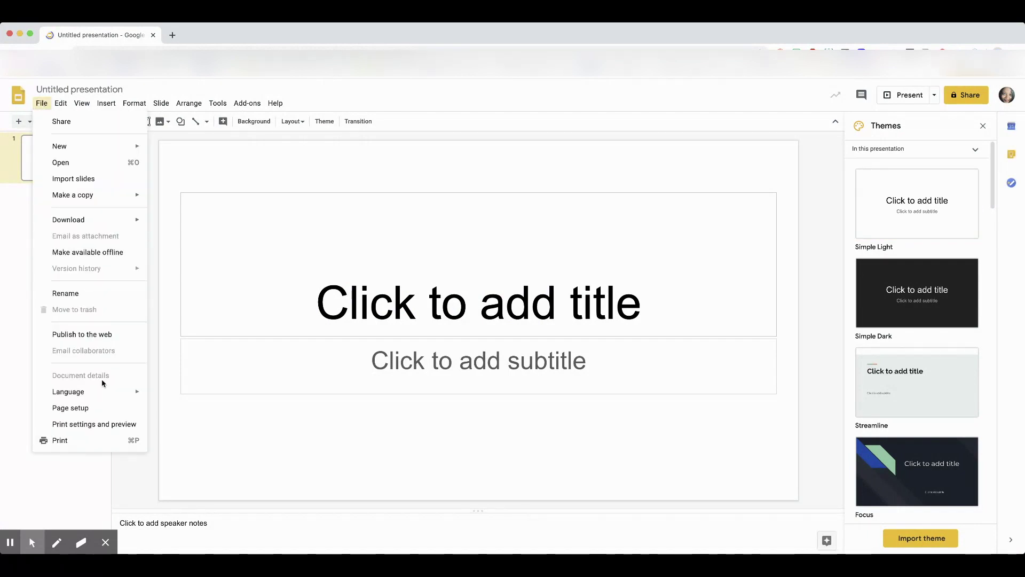
left_click(94, 409)
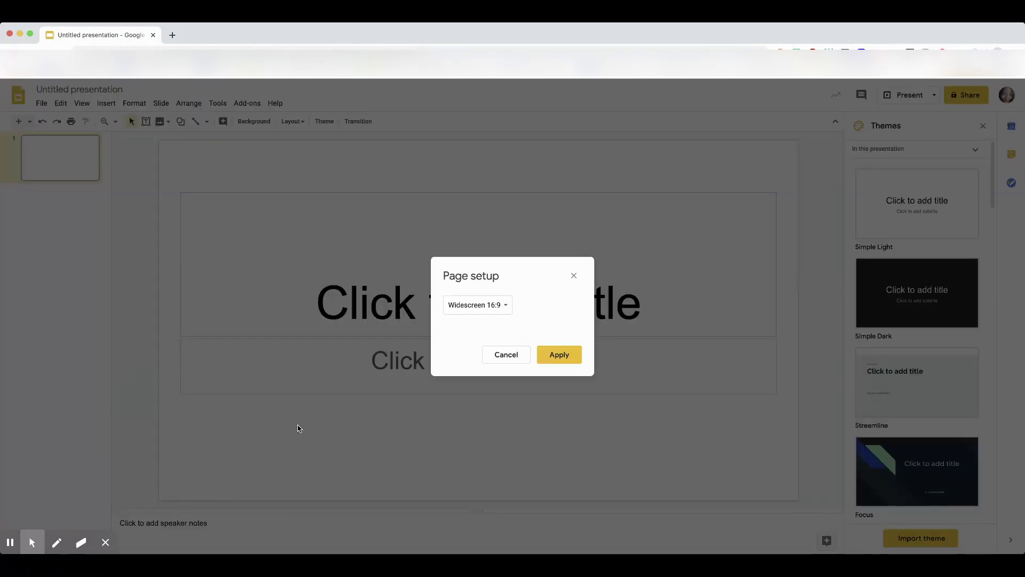
left_click(497, 309)
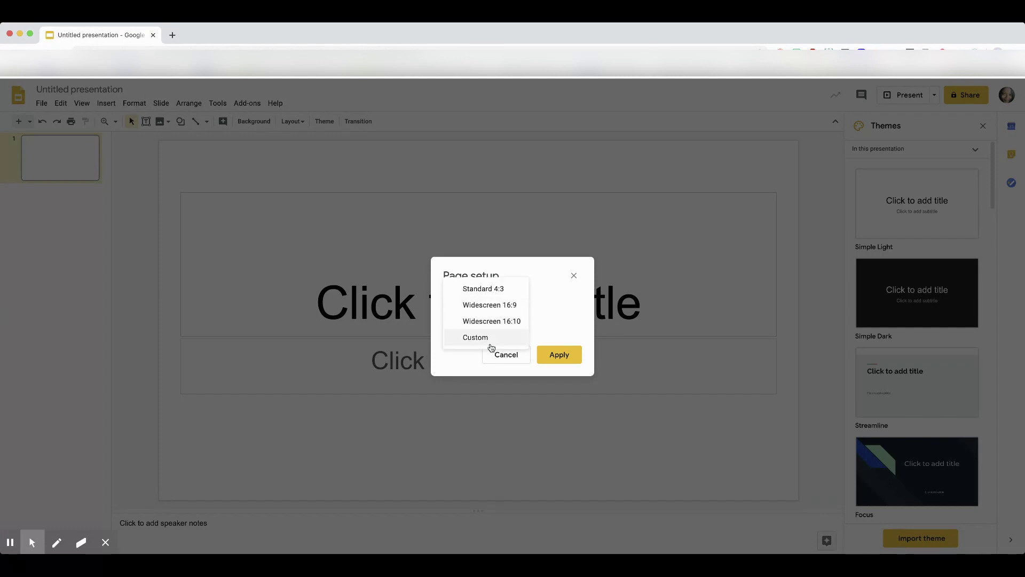
left_click(494, 338)
left_click(464, 333)
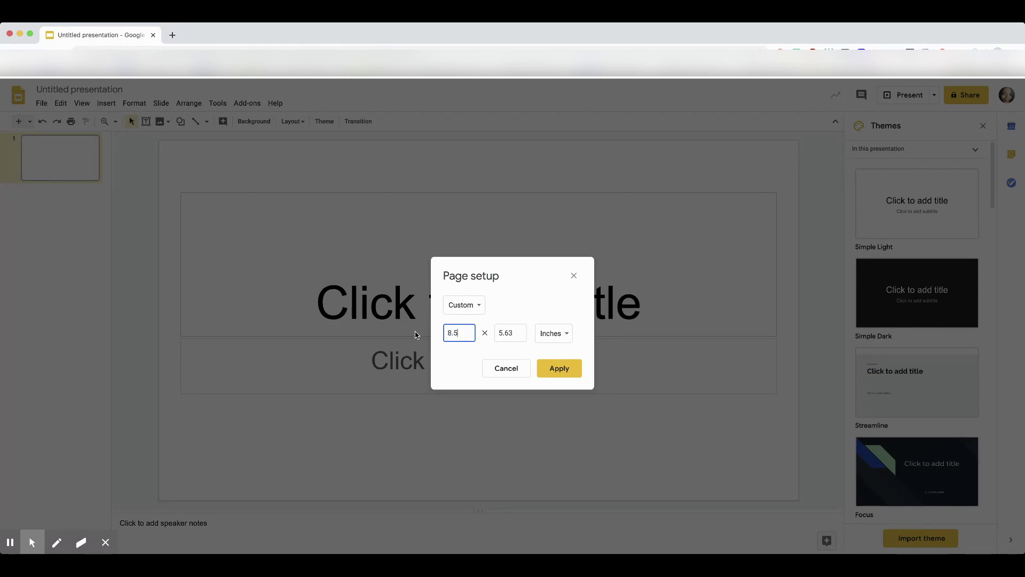
key("Tab")
left_click(561, 368)
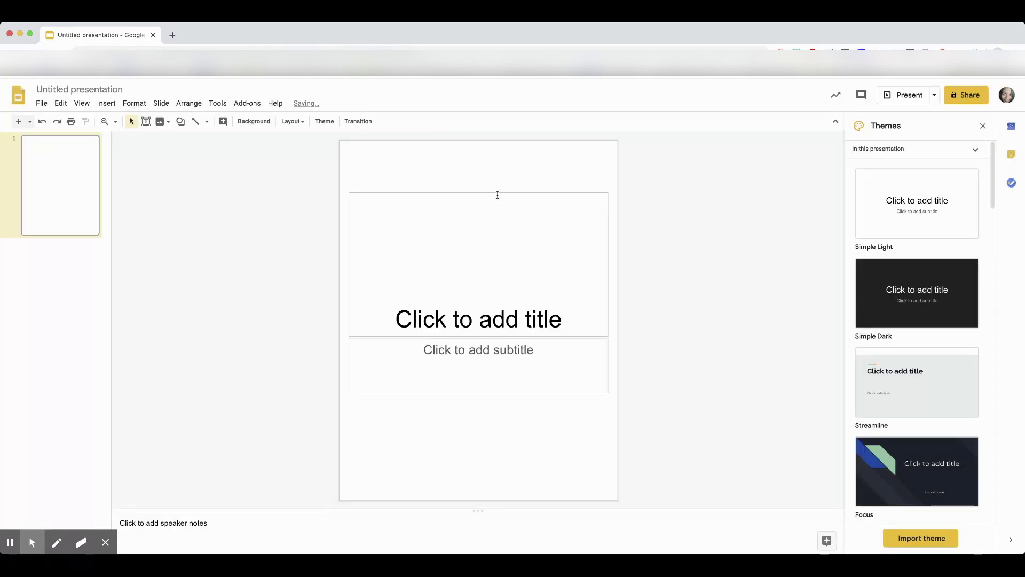
Delete the empty title and subtitle placeholders from the slide.
left_click(498, 195)
key("Delete")
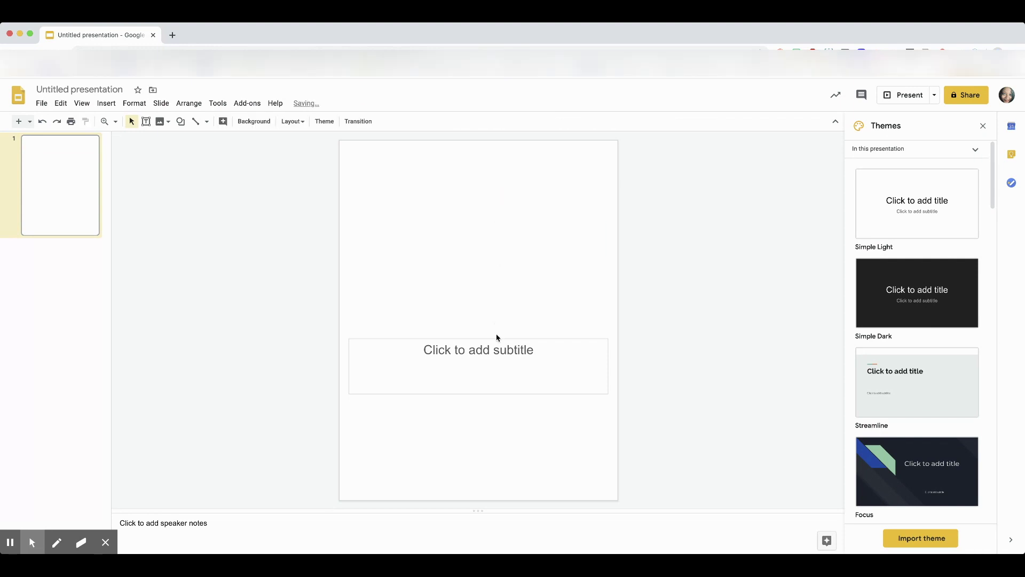
left_click(497, 339)
key("Delete")
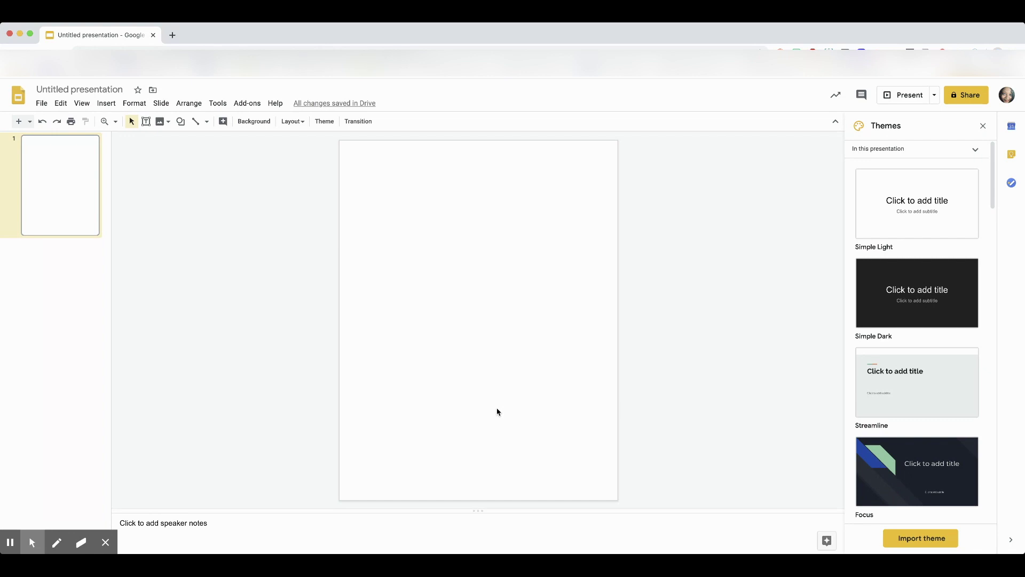
Rename the presentation to 'Interactive Bitmoji Student Notebook'.
left_click(125, 91)
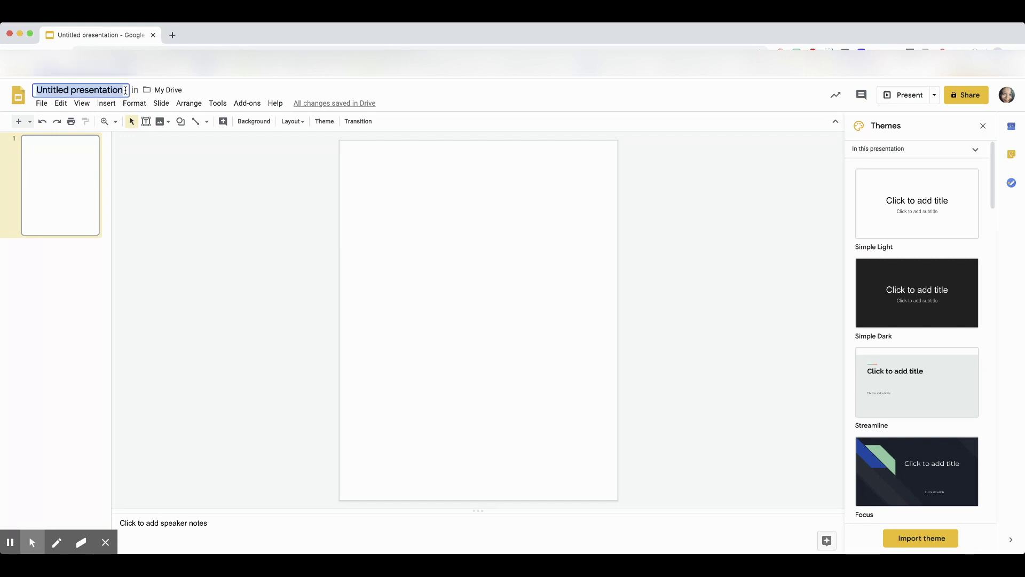
type("Interactive Bitmoji Student Notbo")
key("BackSpace")
key("BackSpace")
type("ebook")
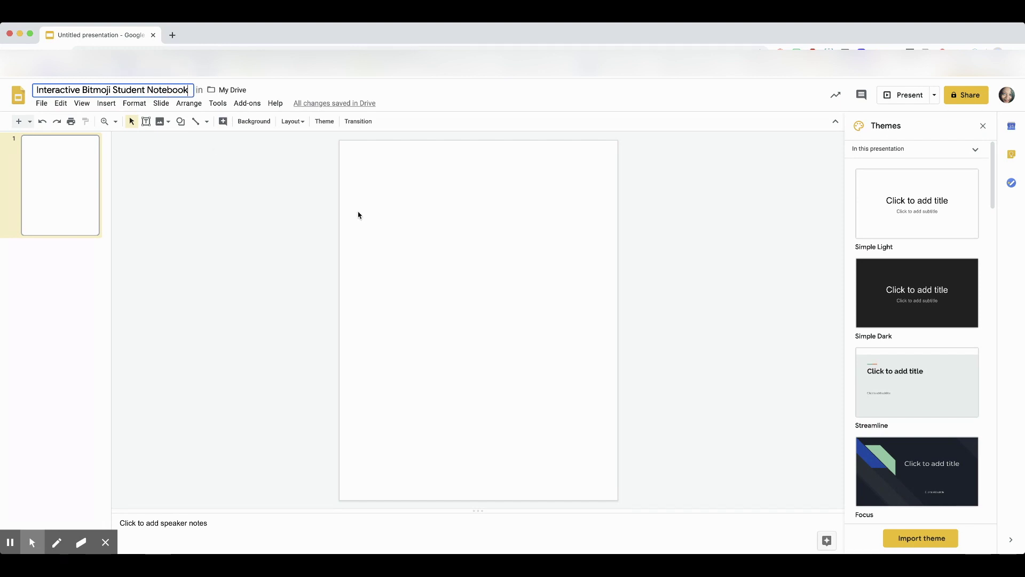
left_click(380, 242)
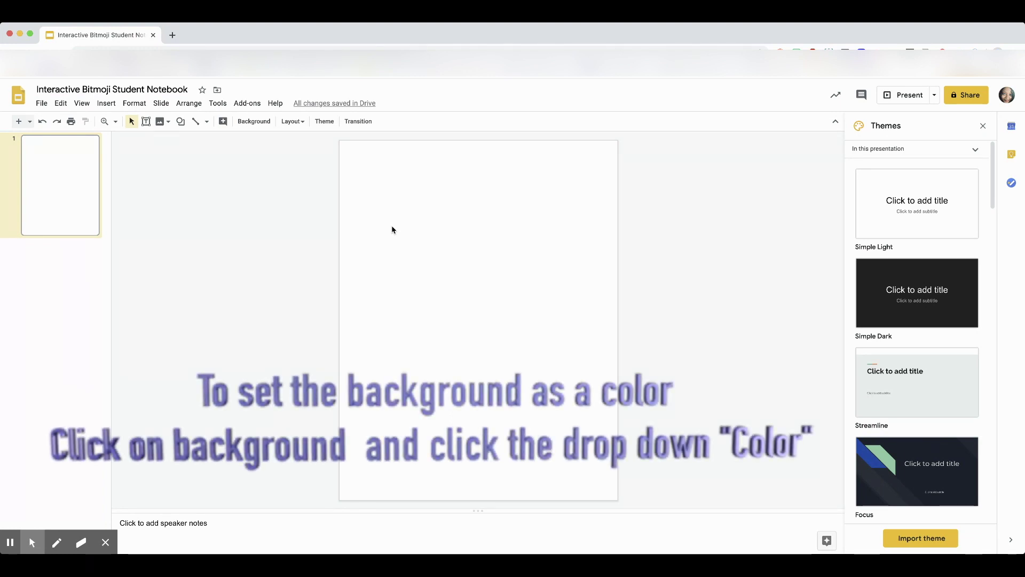
Set the slide background color to light yellow.
left_click(251, 125)
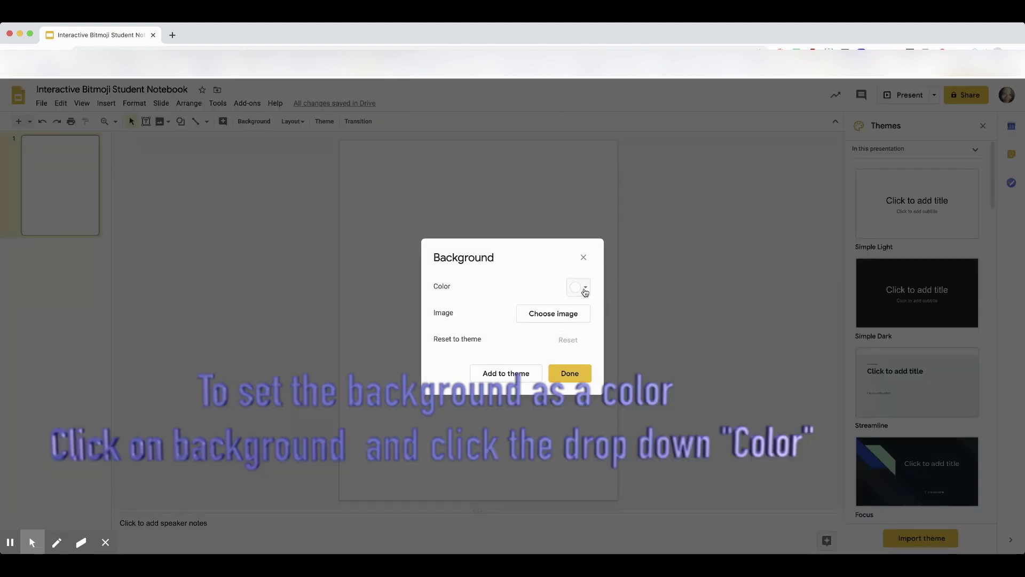
left_click(585, 291)
left_click(611, 371)
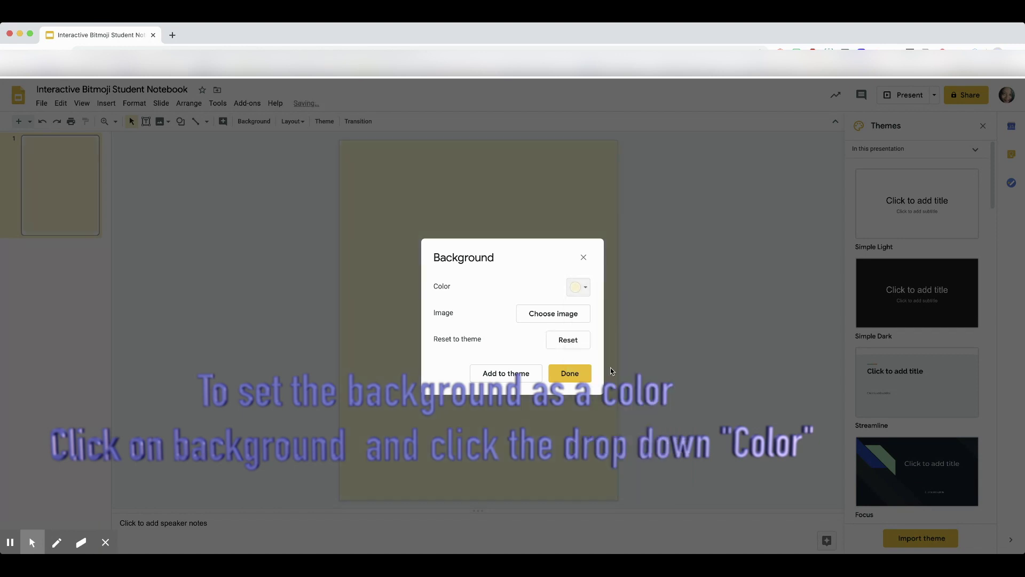
left_click(570, 375)
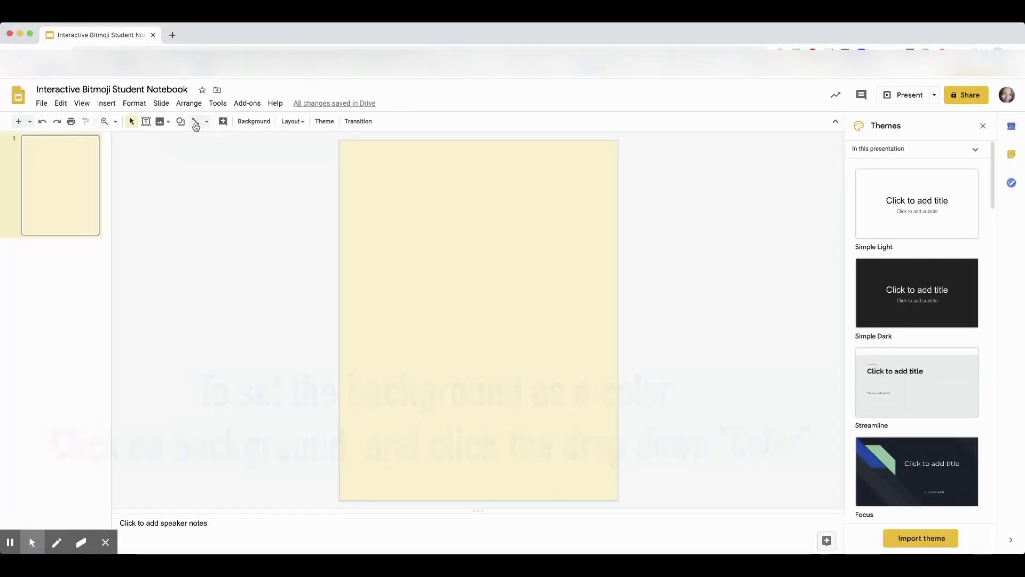
Search the web for 'composition notebook' images.
left_click(164, 121)
left_click(183, 153)
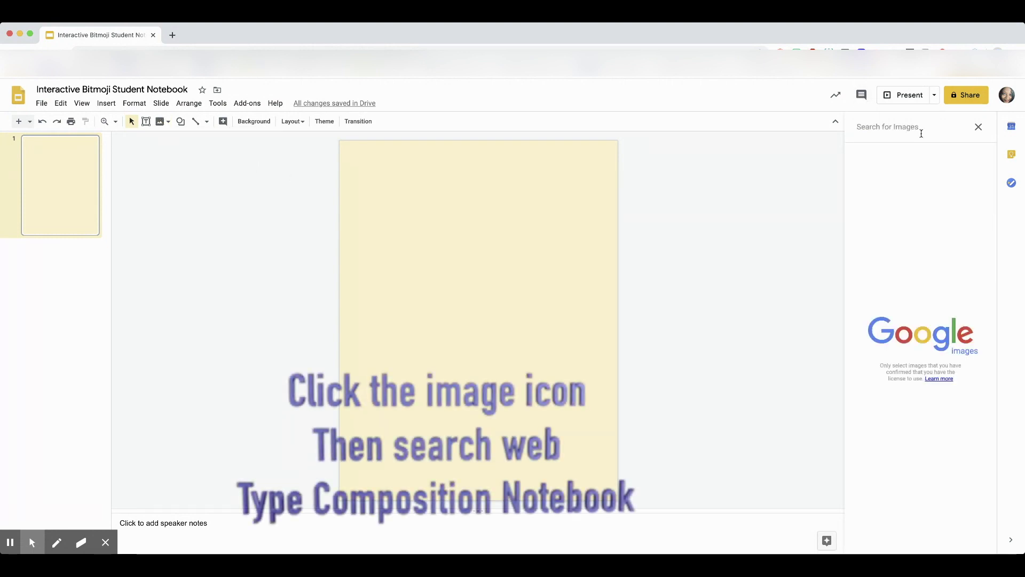
left_click(921, 134)
type("compi")
key("BackSpace")
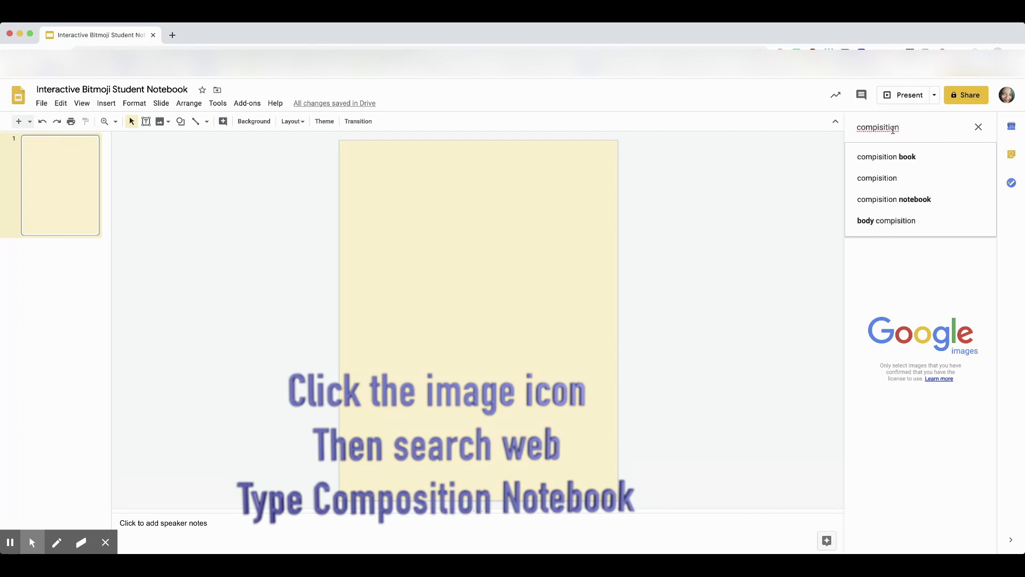
left_click(907, 200)
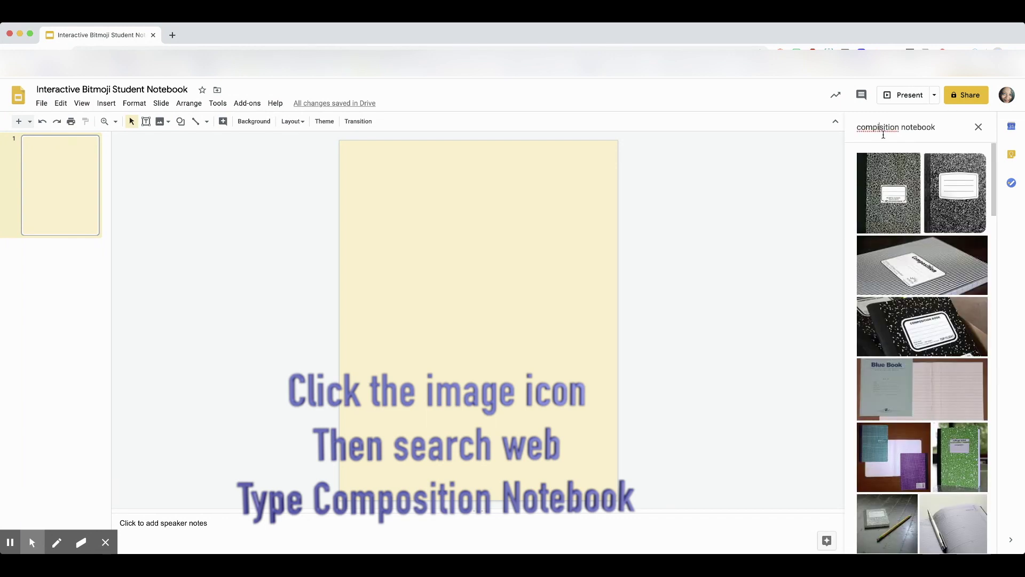
left_click(883, 134)
key("BackSpace")
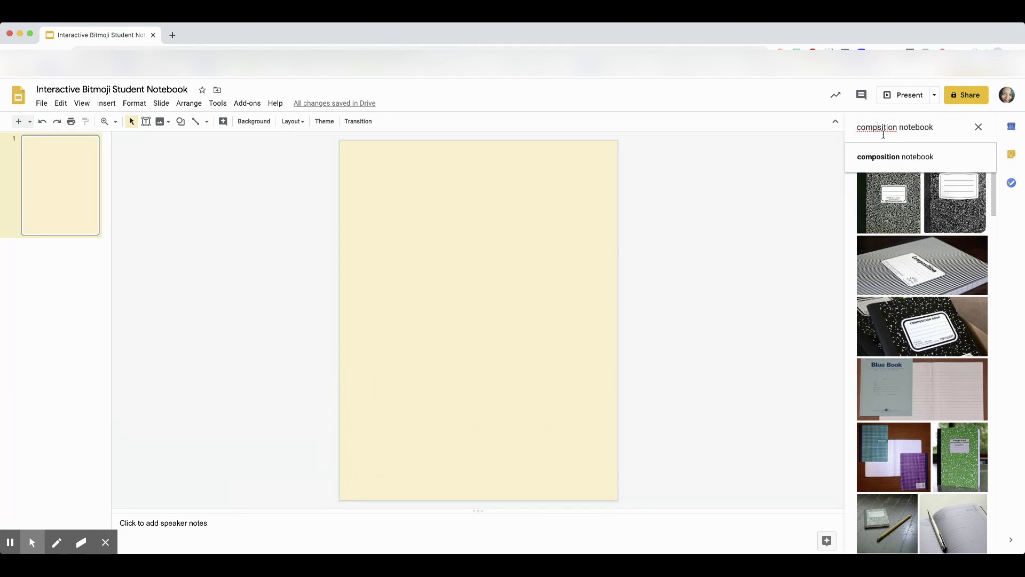
Insert the first composition notebook image, sized to leave a thin yellow strip at the right.
type("o")
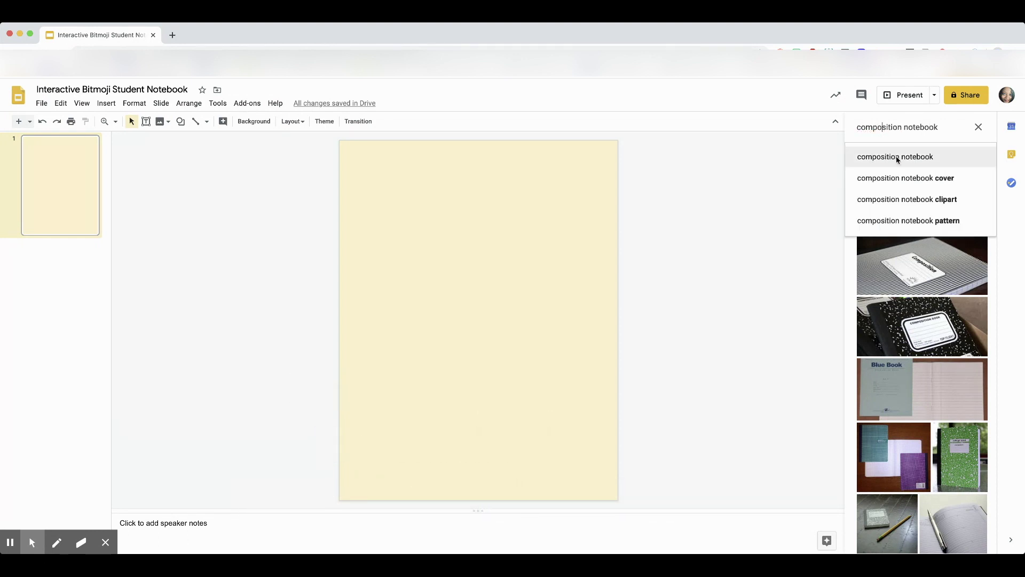
left_click(897, 158)
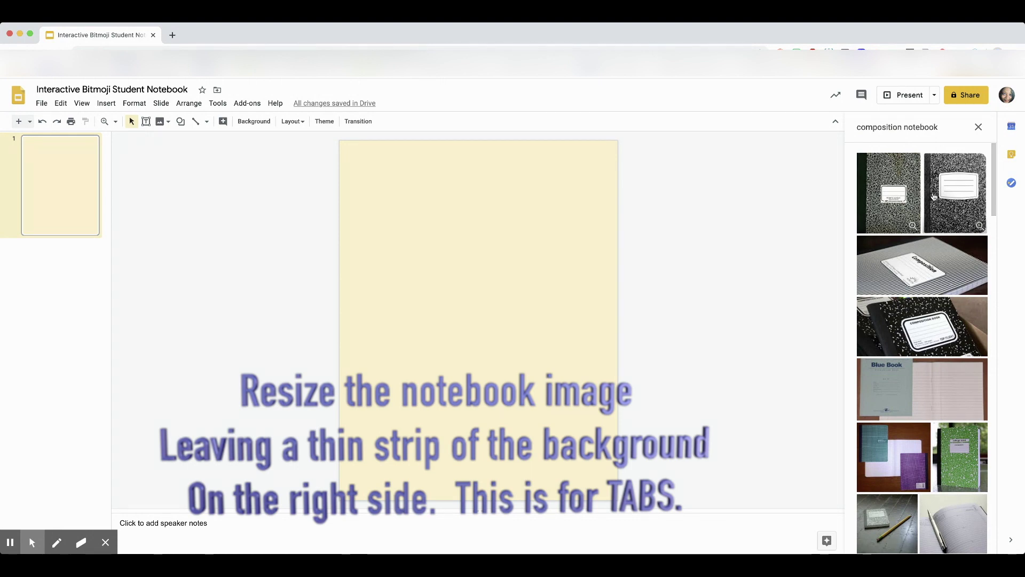
left_click_drag(897, 193, 460, 307)
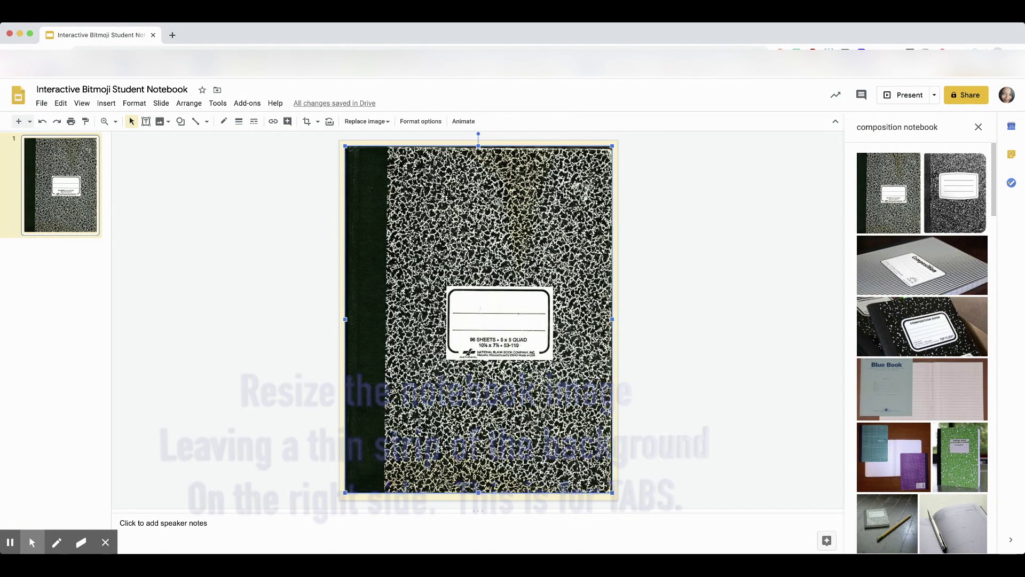
left_click_drag(601, 299, 595, 315)
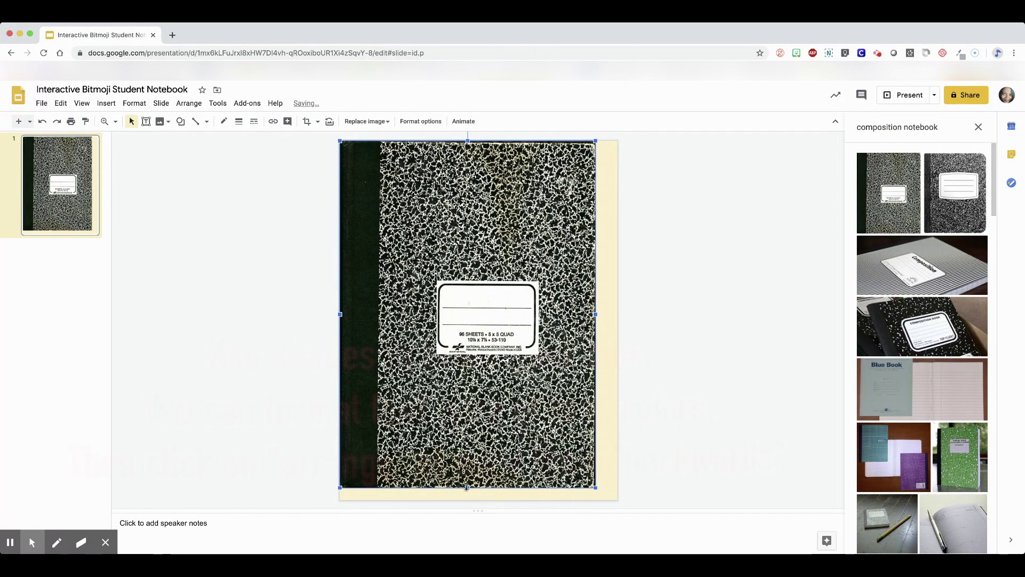
left_click_drag(468, 488, 469, 500)
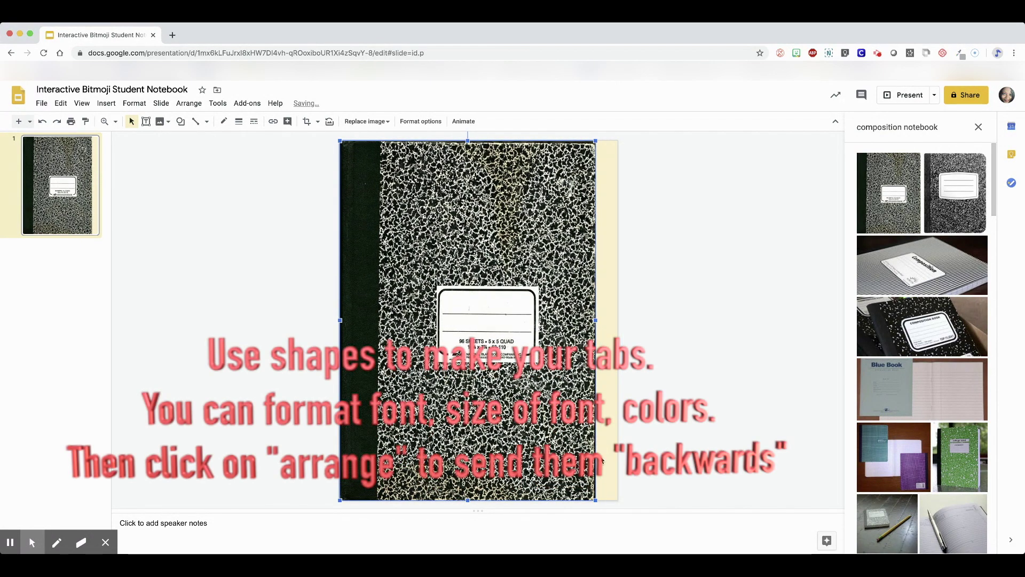
Draw a light-blue tab shape on the cover's right edge and send it backward.
left_click(180, 122)
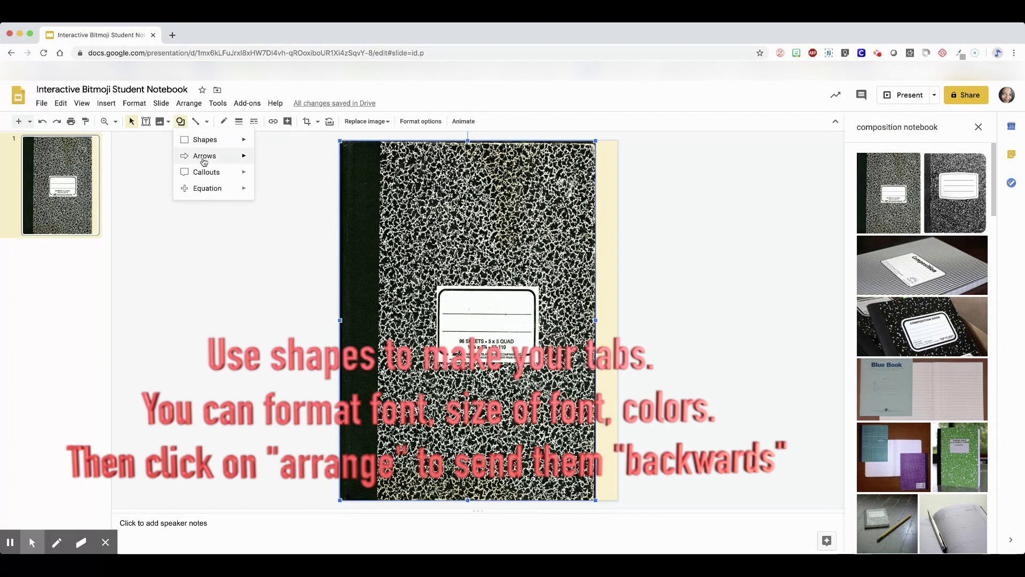
mouse_move(204, 143)
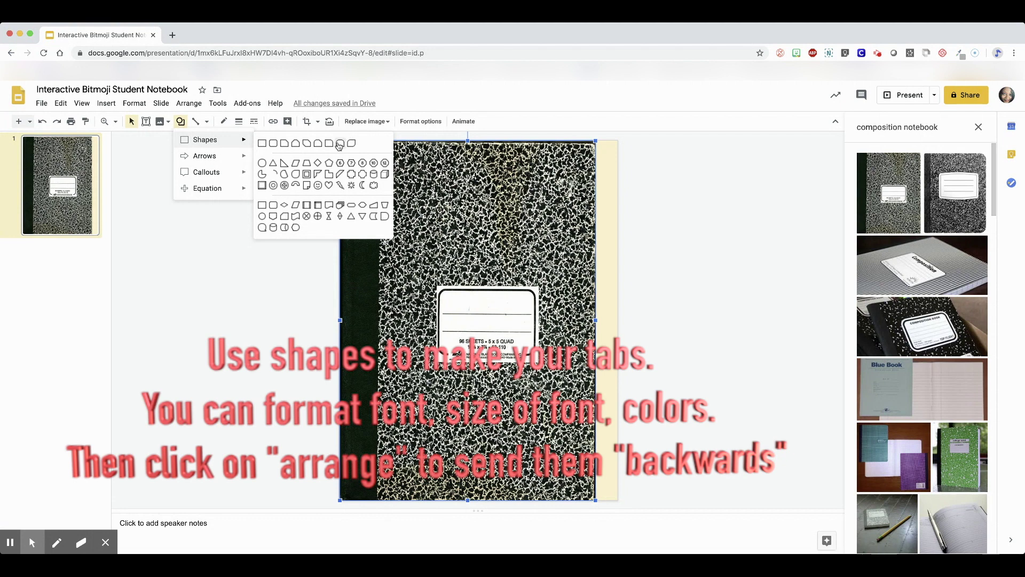
left_click(339, 144)
mouse_move(613, 155)
left_mouse_down()
mouse_move(612, 208)
mouse_move(610, 189)
mouse_move(647, 208)
mouse_move(685, 196)
mouse_move(640, 233)
left_mouse_up()
left_click(624, 209)
left_click_drag(640, 188, 642, 164)
left_click_drag(673, 198, 606, 208)
left_click(223, 122)
left_click(309, 202)
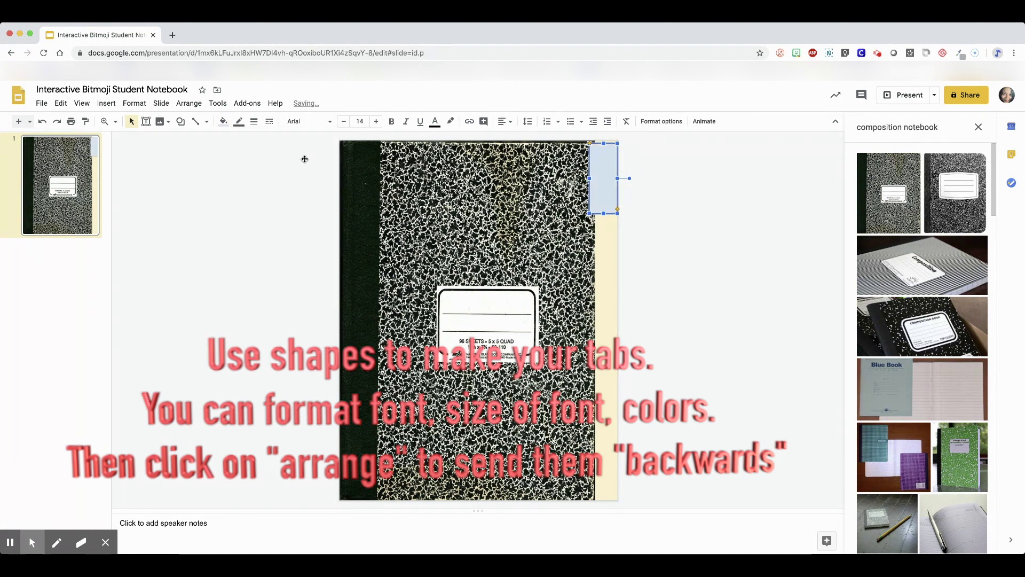
left_click(189, 103)
mouse_move(213, 126)
left_click(343, 174)
Label the tab 'Place Value' in Permanent Marker at size 24.
type("Place Value")
left_click(635, 200)
left_click(603, 151)
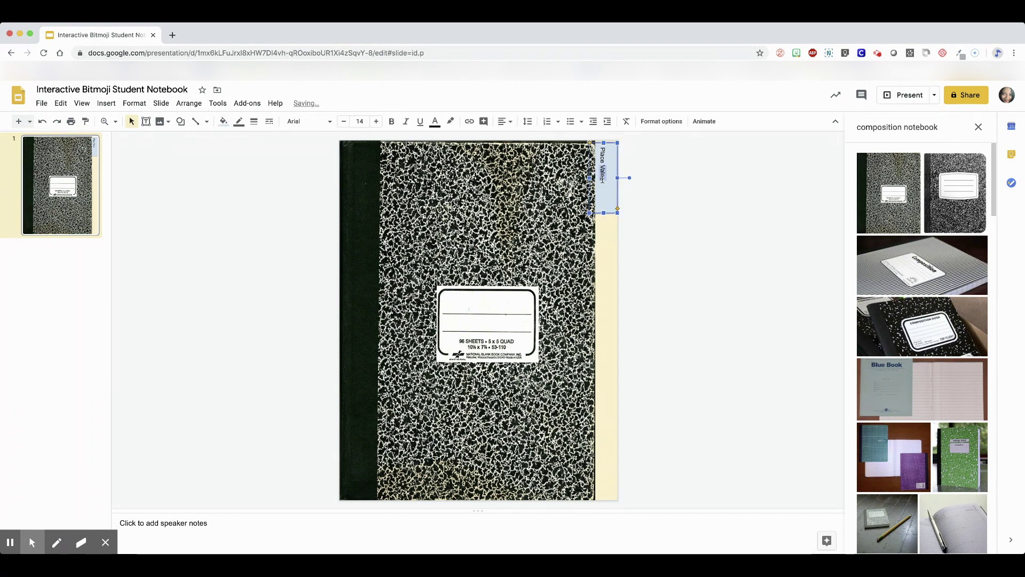
left_click(308, 121)
left_click(316, 176)
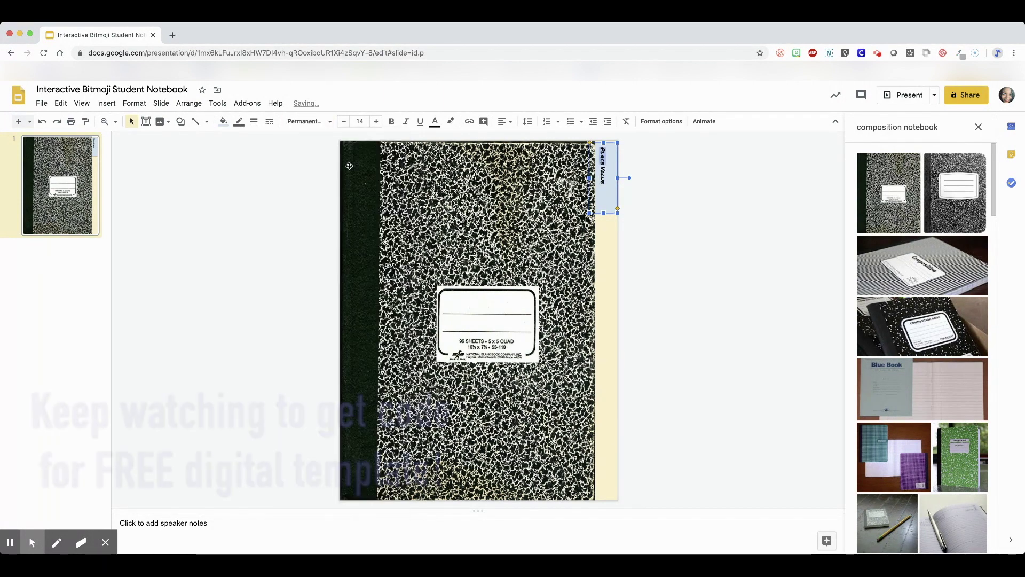
left_click(359, 121)
left_click(361, 271)
left_click(359, 121)
left_click(361, 287)
left_click_drag(600, 199, 603, 179)
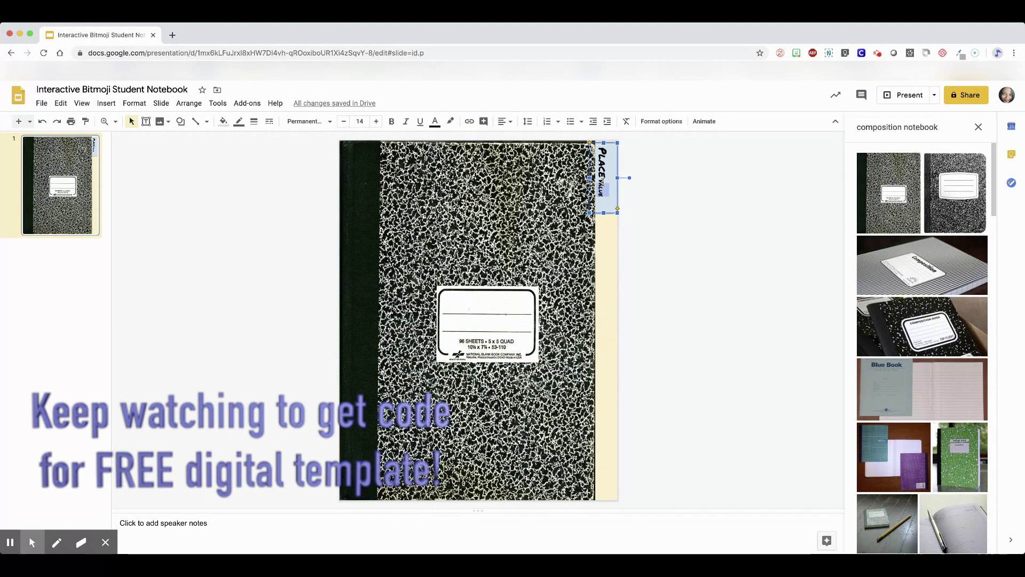
key("ctrl+shift+period")
key("ctrl+shift+period")
Duplicate the Place Value tab below it, send it behind the cover, and fill it light purple.
left_click(266, 165)
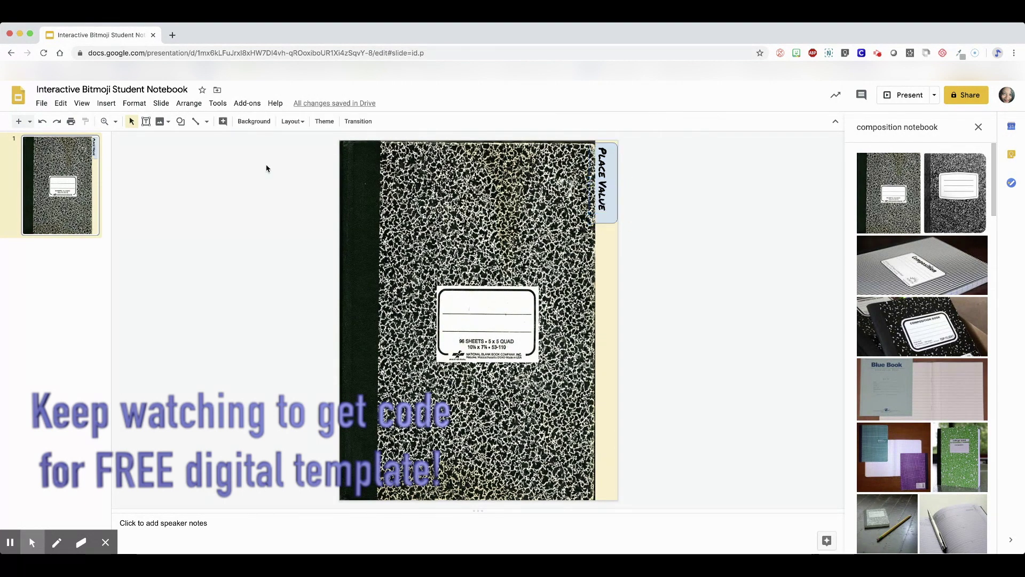
left_click(609, 209)
key("super+d")
left_click_drag(605, 223, 615, 273)
left_click(189, 105)
mouse_move(251, 121)
left_click(337, 158)
left_click(223, 121)
left_click(317, 200)
Relabel the light purple tab 'Fractions' and position it below Place Value.
double_click(610, 277)
left_click(610, 277)
key("super+a")
key("BackSpace")
type("MuFractions")
left_click(552, 306)
left_click_drag(611, 263, 610, 255)
Add a light green 'Multiplication' tab below Fractions, behind the cover.
key("super+v")
left_click_drag(621, 212, 609, 339)
left_click(189, 103)
mouse_move(203, 121)
left_click(345, 173)
left_click_drag(604, 284, 603, 279)
left_click_drag(603, 347, 602, 283)
type("Multiplicati")
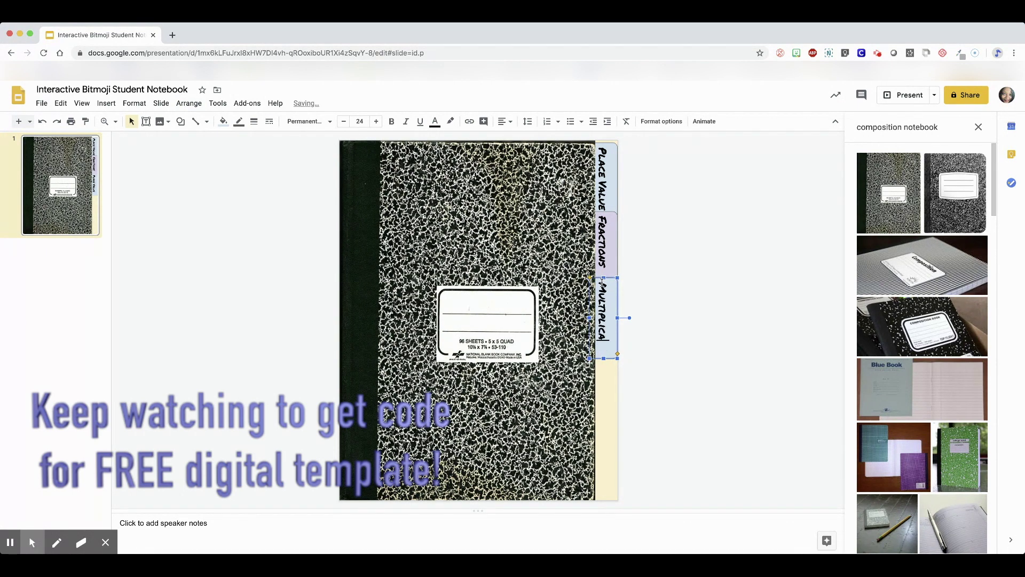
type("ON")
left_click(223, 122)
left_click(270, 201)
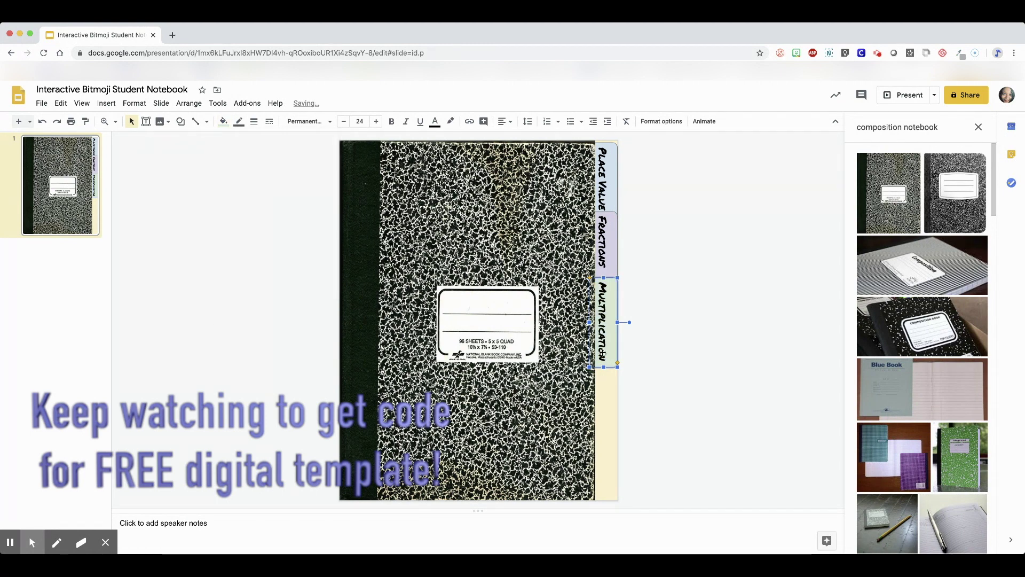
Duplicate the tab and relabel one copy 'Addition/Subtraction' at font size 17.
key("super+d")
left_click_drag(617, 351, 553, 369)
left_click(607, 353)
left_click(608, 388)
double_click(602, 323)
type("Addition/Subtraction")
key("ctrl+a")
left_click(360, 121)
type("17")
key("Return")
Change the lower tab to 'Multiplication/Division' at size 15 with a peach fill.
left_click(602, 453)
key("ctrl+a")
left_click(346, 122)
left_click(346, 122)
left_click(606, 419)
type("/Divi")
left_click_drag(604, 442, 604, 373)
left_click(377, 121)
left_click(376, 122)
left_click(344, 122)
left_click(223, 122)
left_click(250, 203)
left_click(307, 292)
left_click(603, 417)
Send the peach Multiplication/Division tab behind the notebook cover.
left_click(189, 103)
mouse_move(231, 125)
left_click(344, 173)
left_click(616, 471)
left_click(181, 122)
left_click(615, 395)
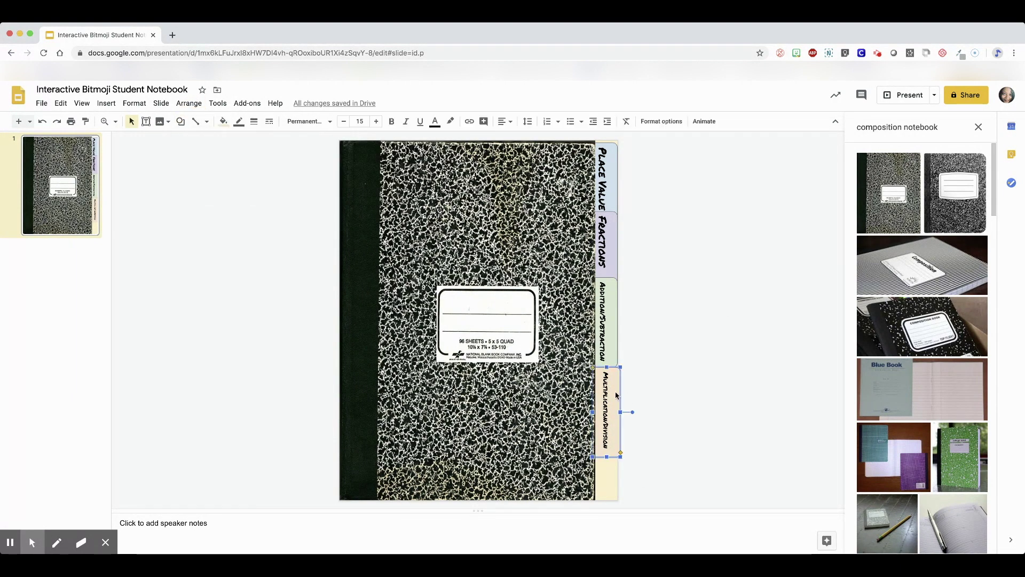
Add a small pink 'Reference' tab at the bottom with size 19 text.
key("super+d")
left_click_drag(611, 372, 619, 460)
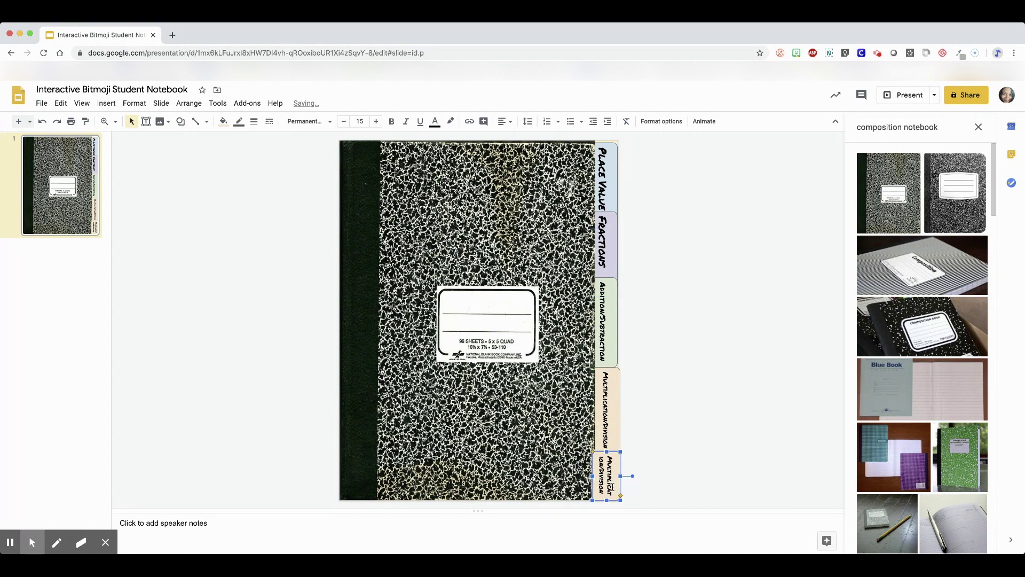
key("BackSpace")
key("BackSpace")
type("Re")
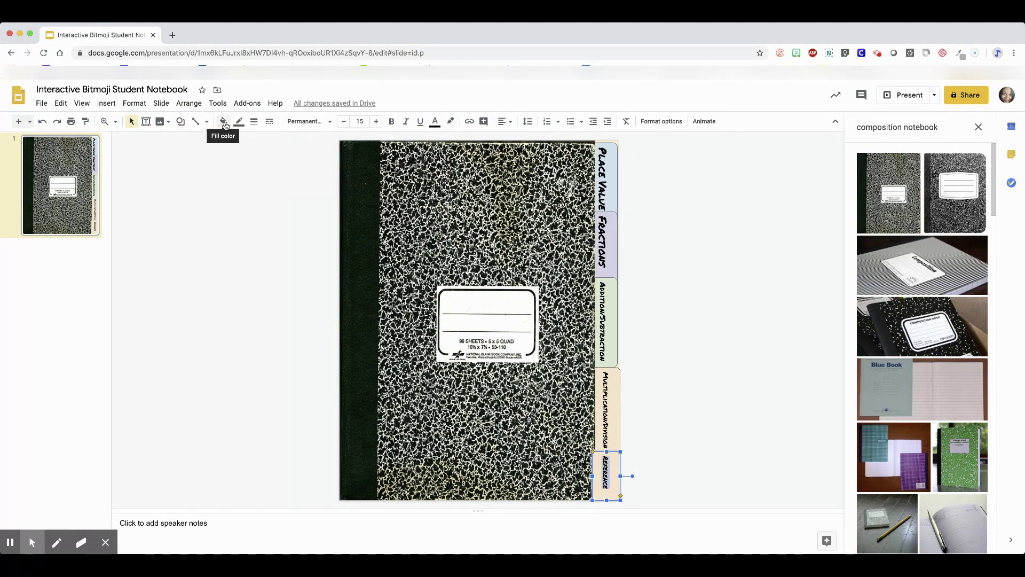
left_click(360, 122)
left_click(360, 282)
left_click(346, 122)
left_click(345, 123)
left_click(345, 123)
left_click(345, 122)
left_click(346, 122)
left_click(223, 121)
left_click(240, 214)
left_click(311, 208)
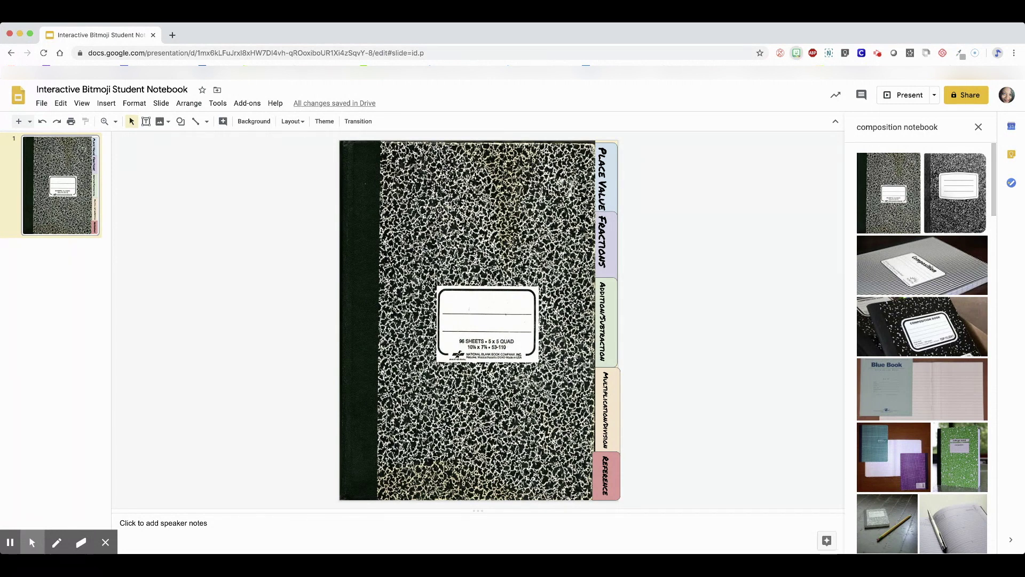
Drop the Bitmoji sticker onto the cover and cover the label with a white rectangle.
left_click_drag(716, 202, 487, 235)
left_click_drag(539, 261, 316, 273)
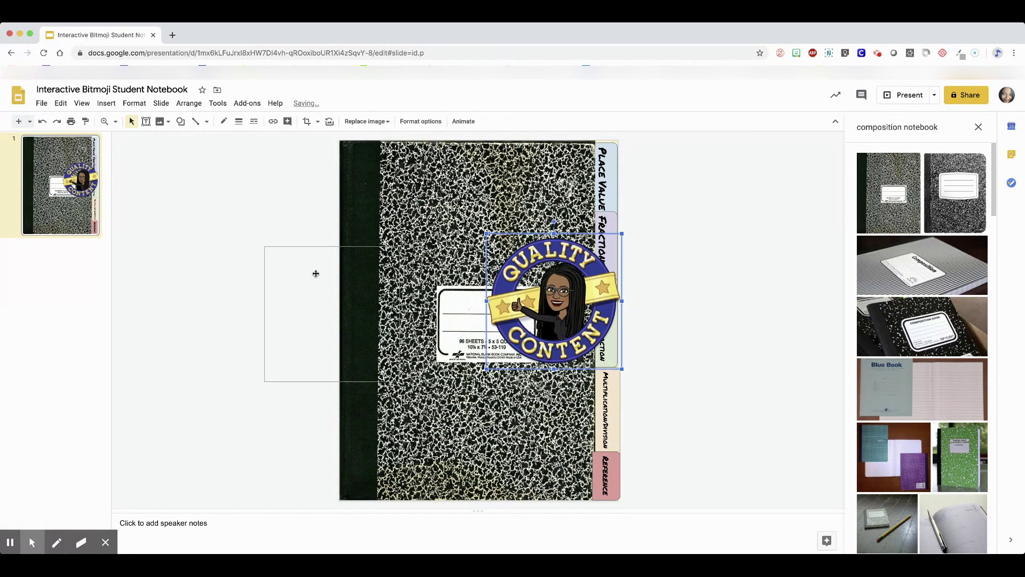
left_click(180, 122)
mouse_move(186, 141)
left_click(263, 144)
left_click_drag(436, 285, 543, 365)
left_click(223, 122)
left_click(326, 187)
Place the sticker over the white rectangle and bring it in front.
left_click_drag(333, 273, 493, 288)
left_click(189, 103)
mouse_move(200, 121)
left_click(347, 141)
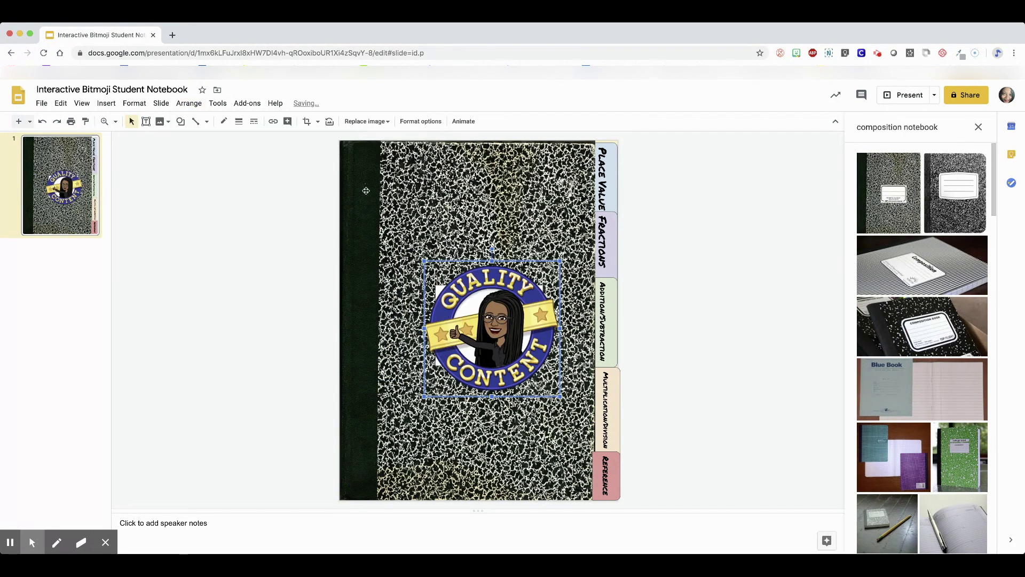
left_click(392, 200)
Add a yellow text box at the cover's top reading 'Name' in a large font.
left_click(146, 121)
left_click_drag(388, 159, 560, 204)
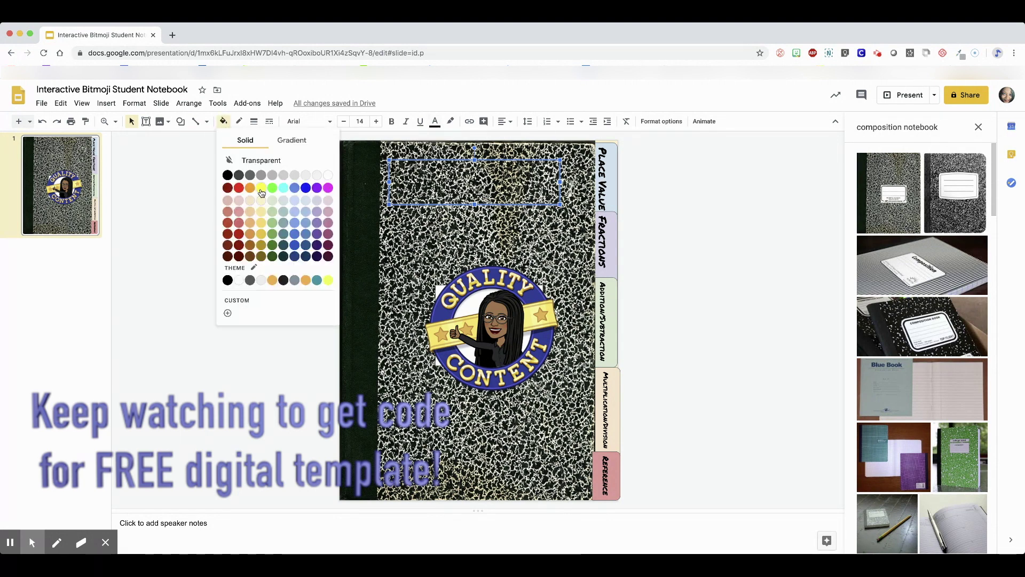
left_click(223, 122)
left_click(265, 193)
left_click(360, 121)
left_click(359, 351)
type("Name")
left_click(378, 332)
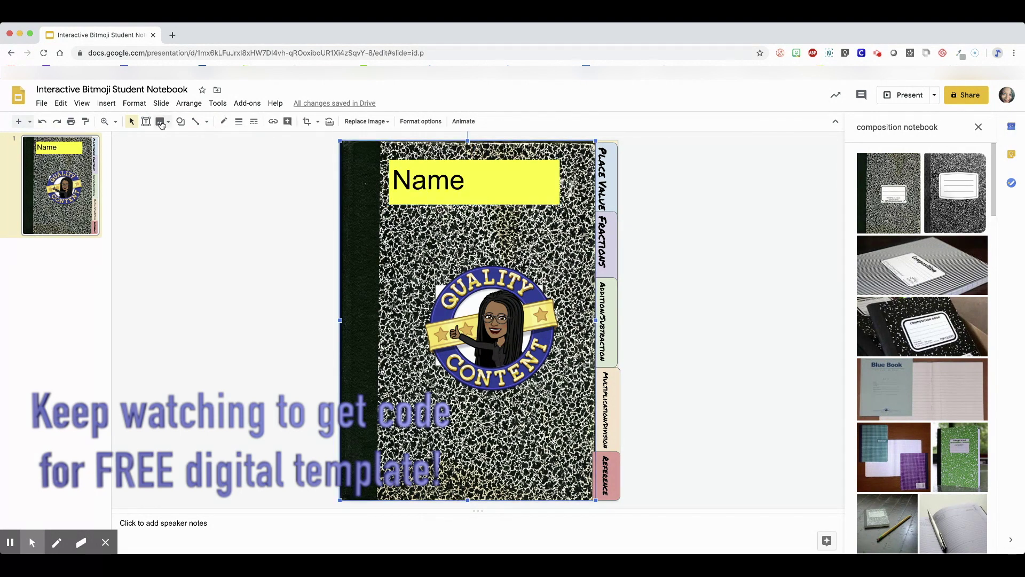
Add a yellow 'Subject:' box near the bottom and add a colon after Name.
left_click(146, 122)
left_click_drag(381, 425, 585, 488)
left_click(223, 121)
left_click(265, 192)
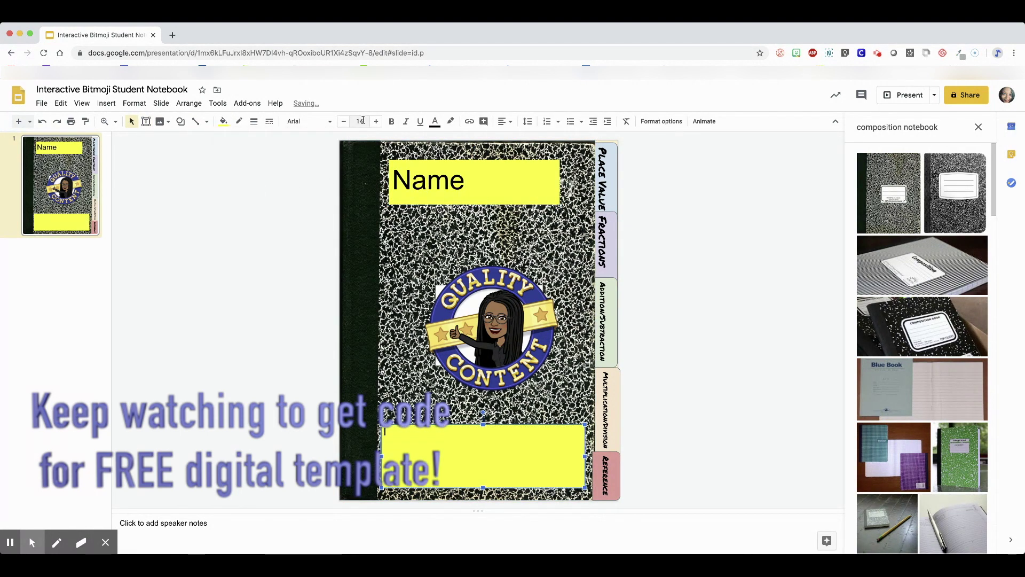
type("Subject:")
left_click(469, 182)
type(":")
key("Escape")
key("Escape")
Add a blank second slide with a top text box reading 'Title and Dedication Page'.
left_click(30, 122)
left_click(110, 447)
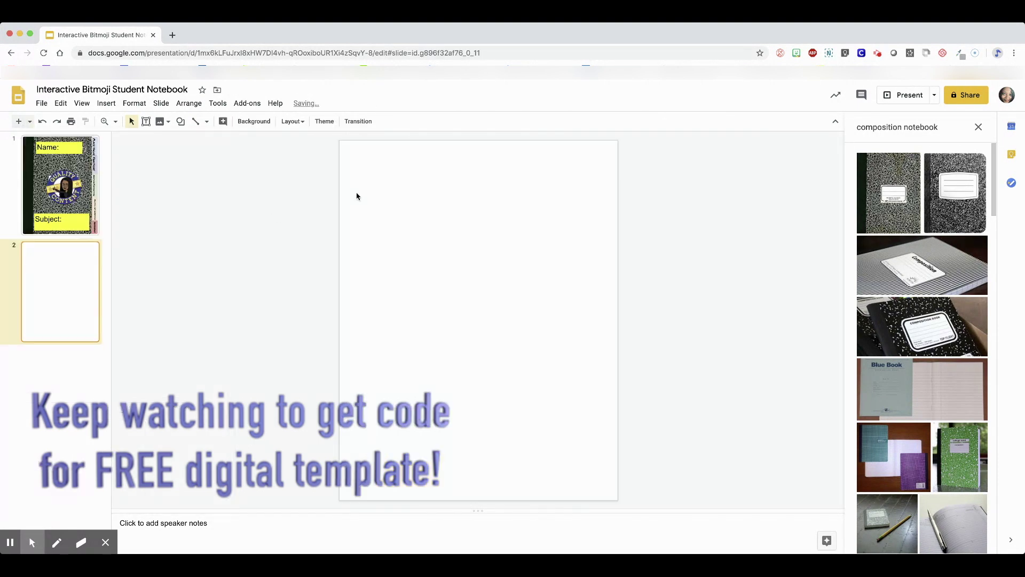
left_click(146, 122)
mouse_move(365, 160)
left_mouse_down()
mouse_move(447, 164)
mouse_move(572, 211)
left_mouse_up()
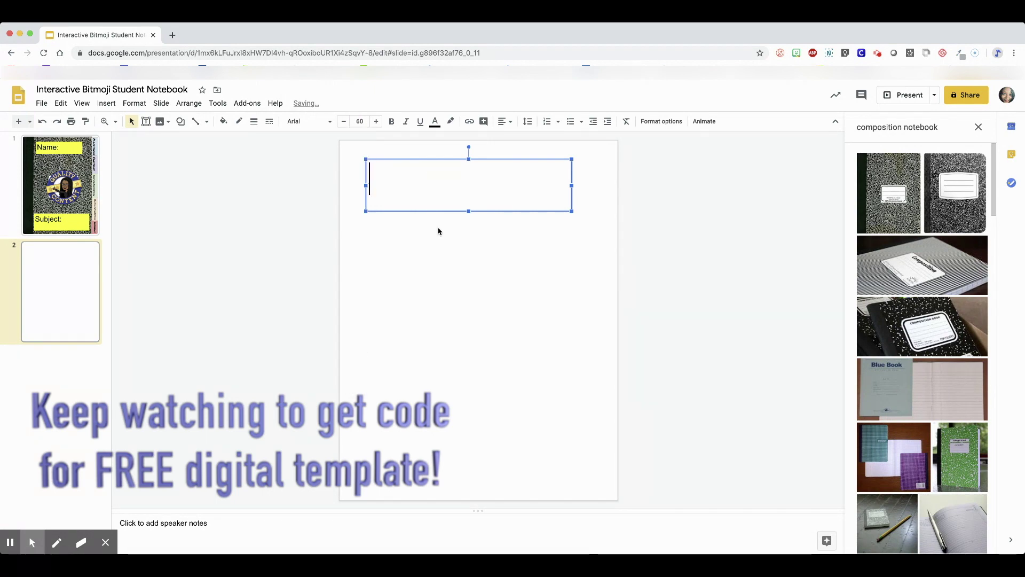
type("Title and Dedicaiton Page")
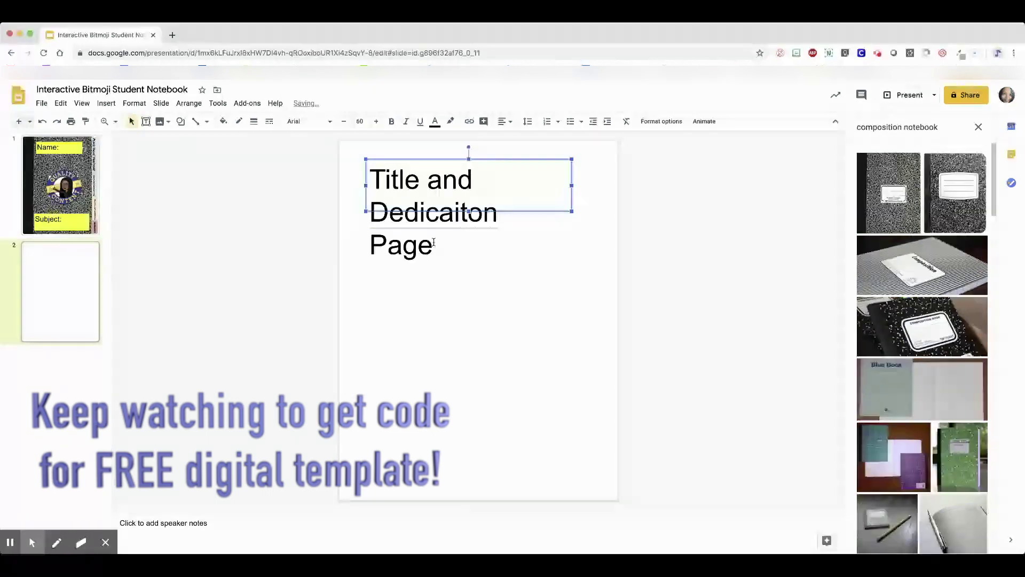
Set the title to 36 pt Permanent Marker and widen its box to fit one line.
left_click(378, 176)
key("super+a")
left_click(366, 122)
left_click(360, 334)
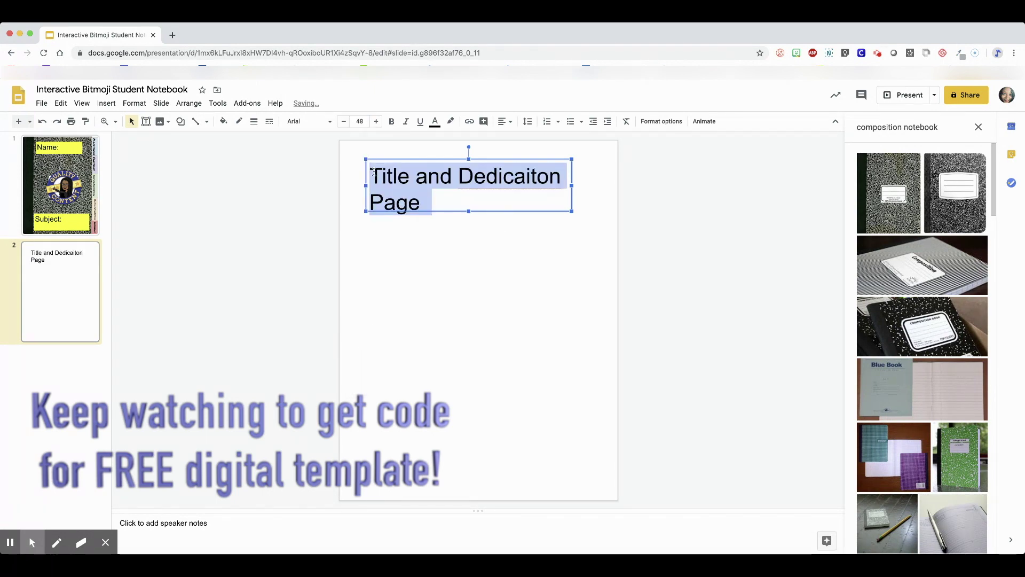
left_click(359, 121)
left_click(360, 317)
left_click(309, 121)
left_click(346, 182)
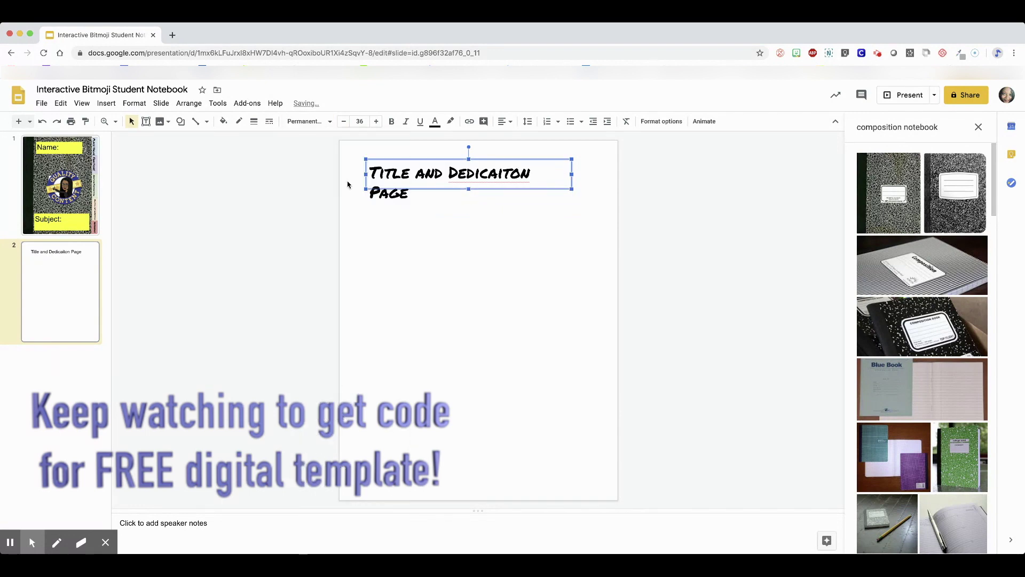
left_click_drag(571, 174, 604, 174)
Correct the title's misspelling to 'Dedication' using the spelling suggestions.
left_click(432, 211)
left_click(485, 183)
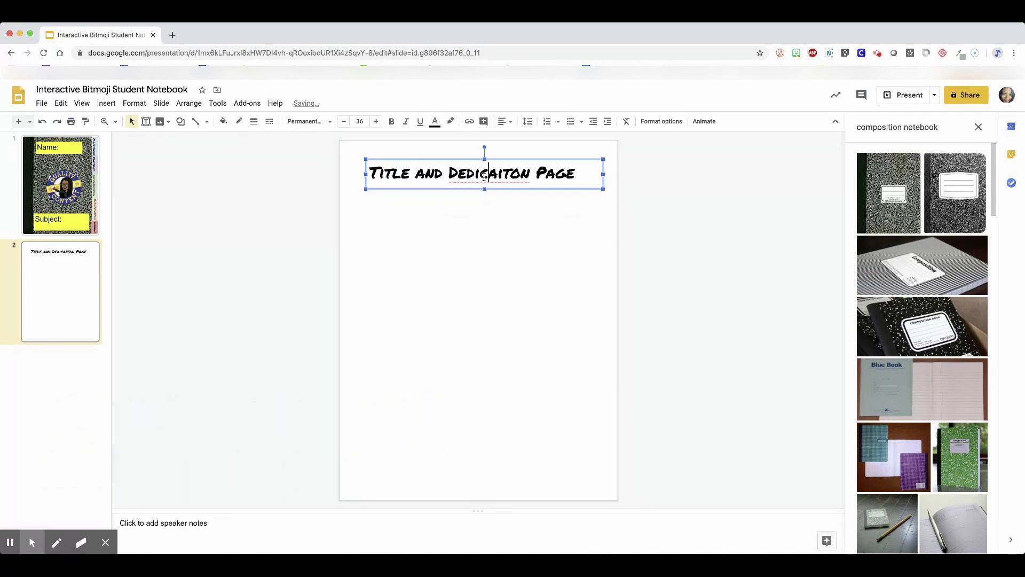
right_click(485, 182)
left_click(507, 164)
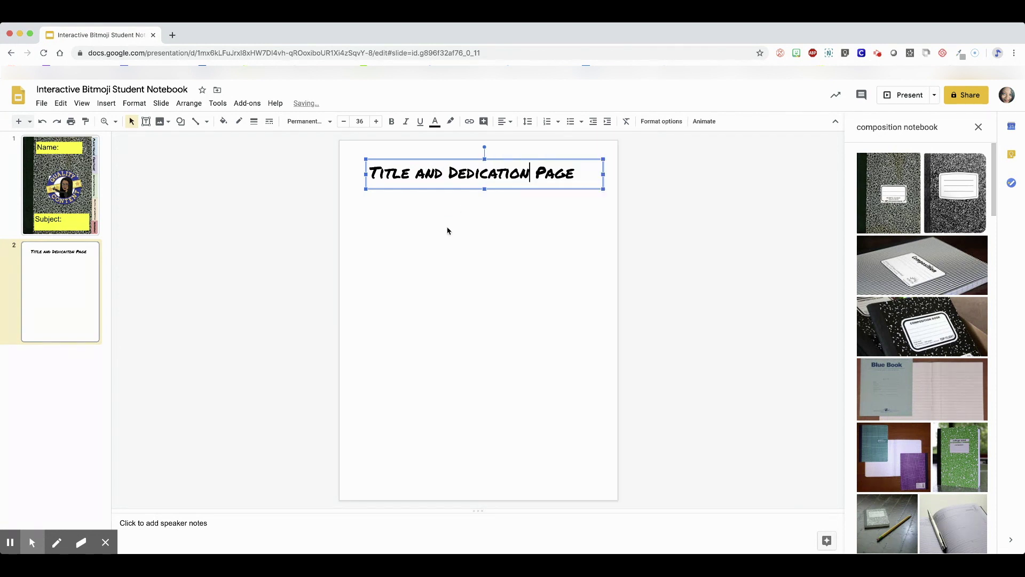
left_click(443, 235)
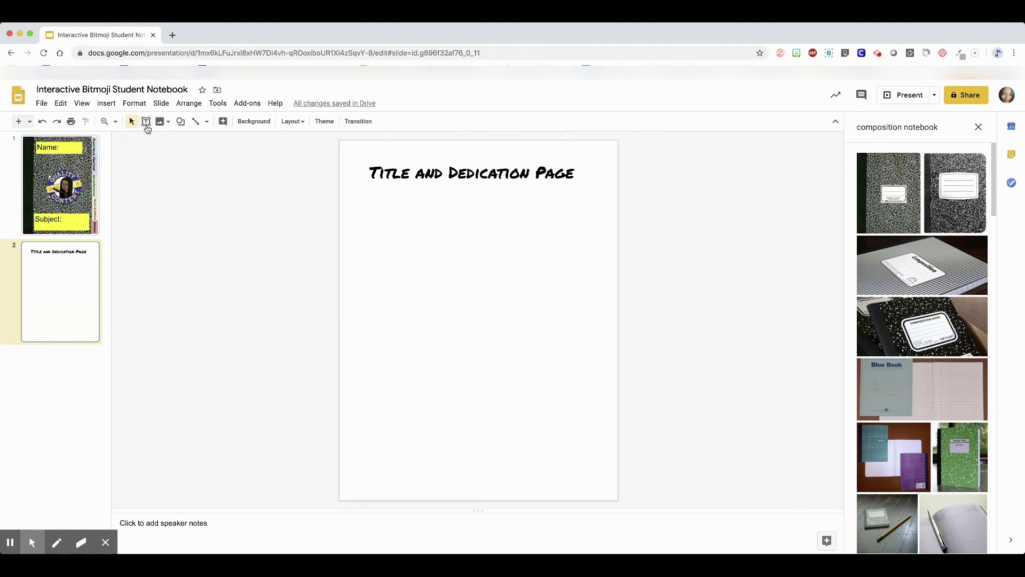
Add a 'This book is dedicated to' text box near slide 2's bottom in Lobster font.
left_click(145, 121)
left_click_drag(439, 422, 596, 490)
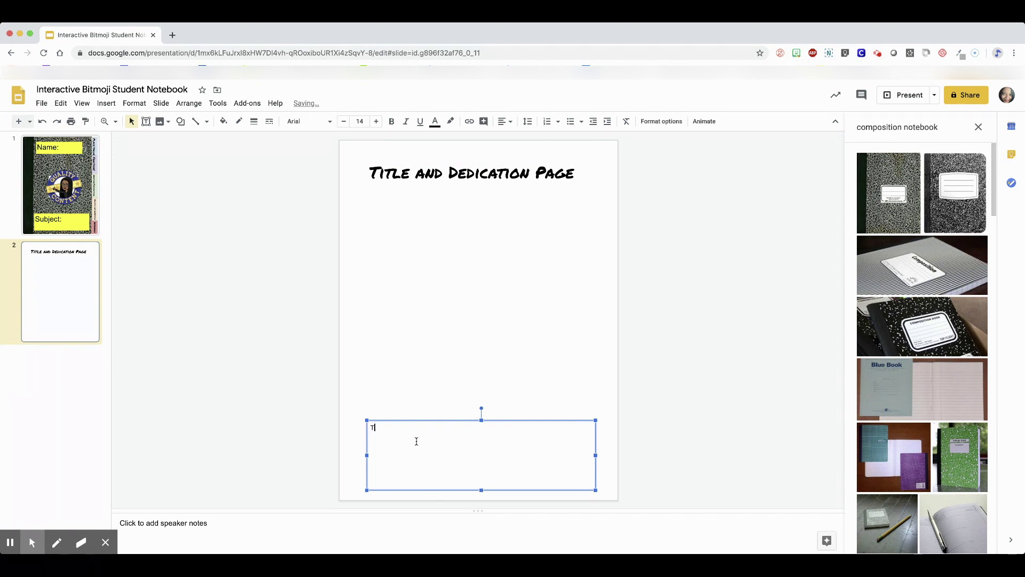
type("his book is dedicate")
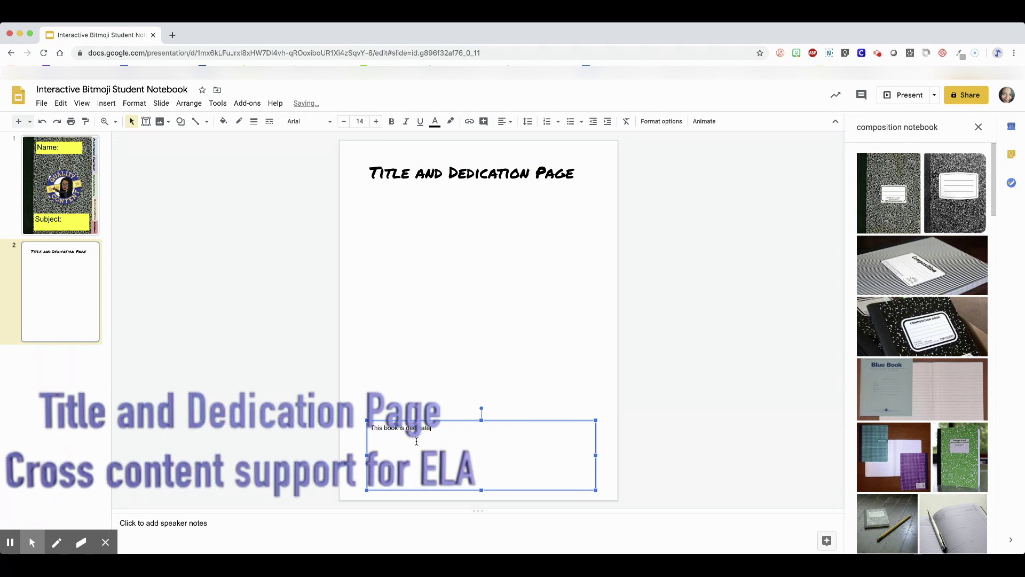
type("d to")
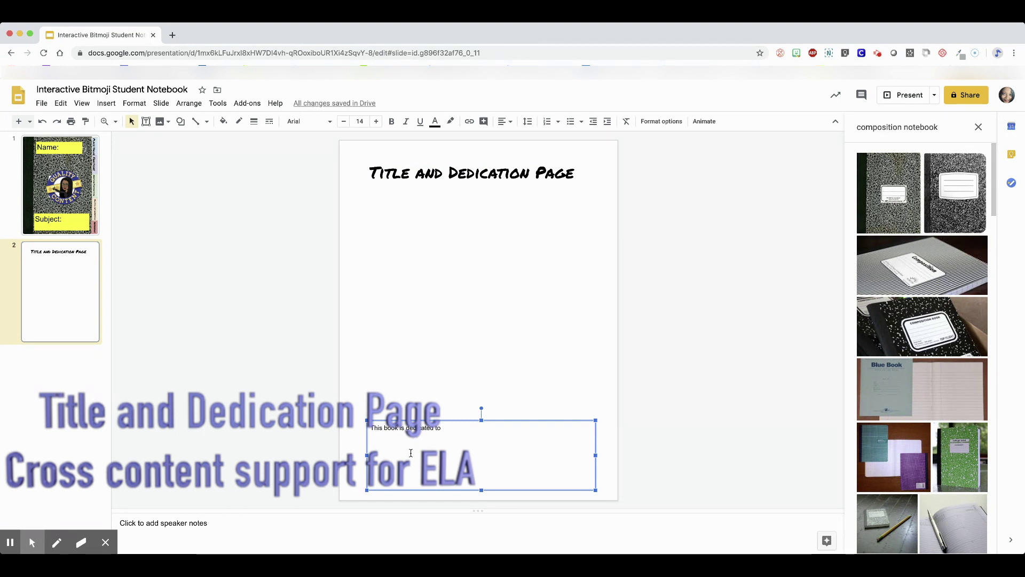
left_click_drag(454, 425, 386, 430)
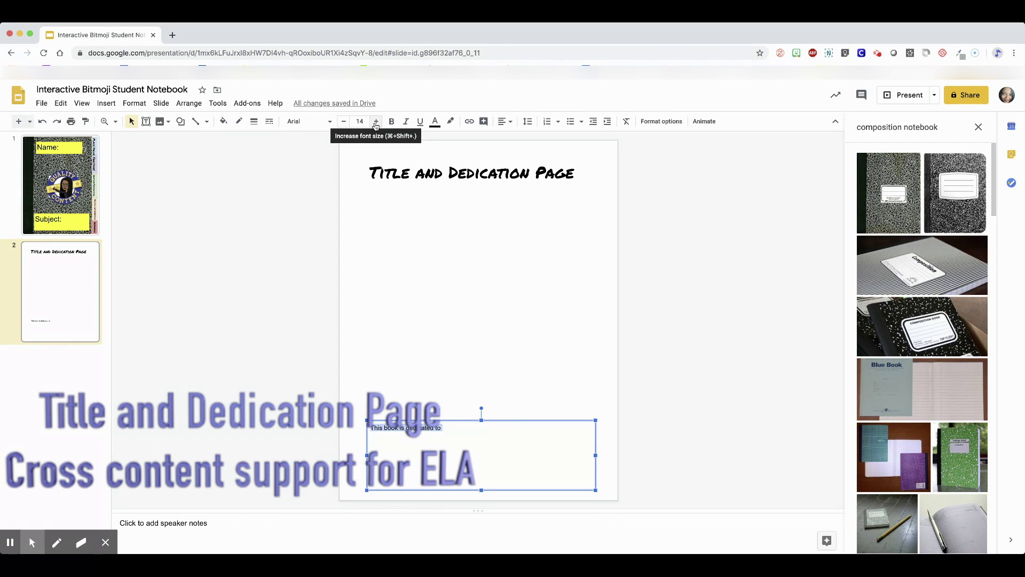
left_click(302, 121)
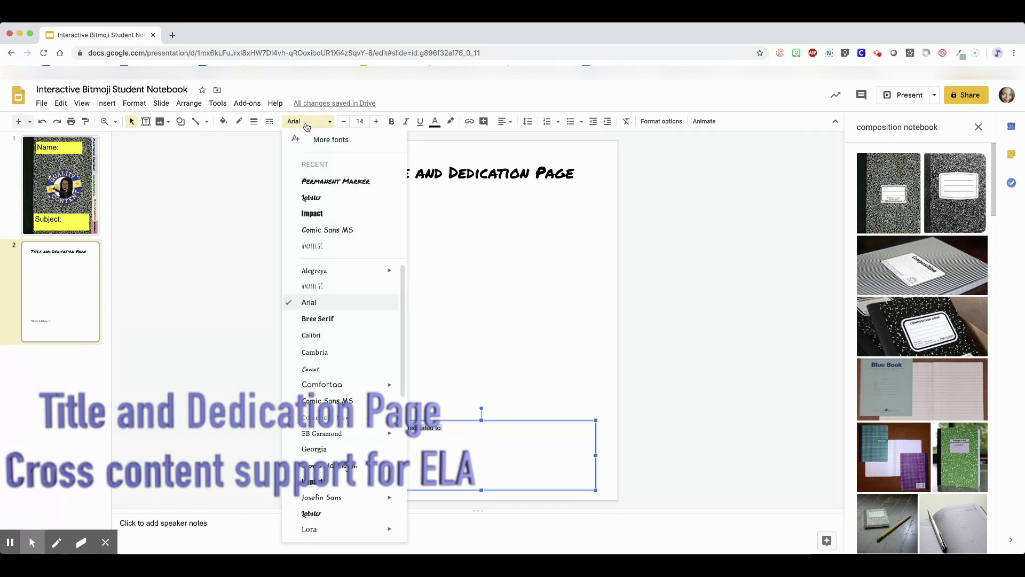
left_click(346, 201)
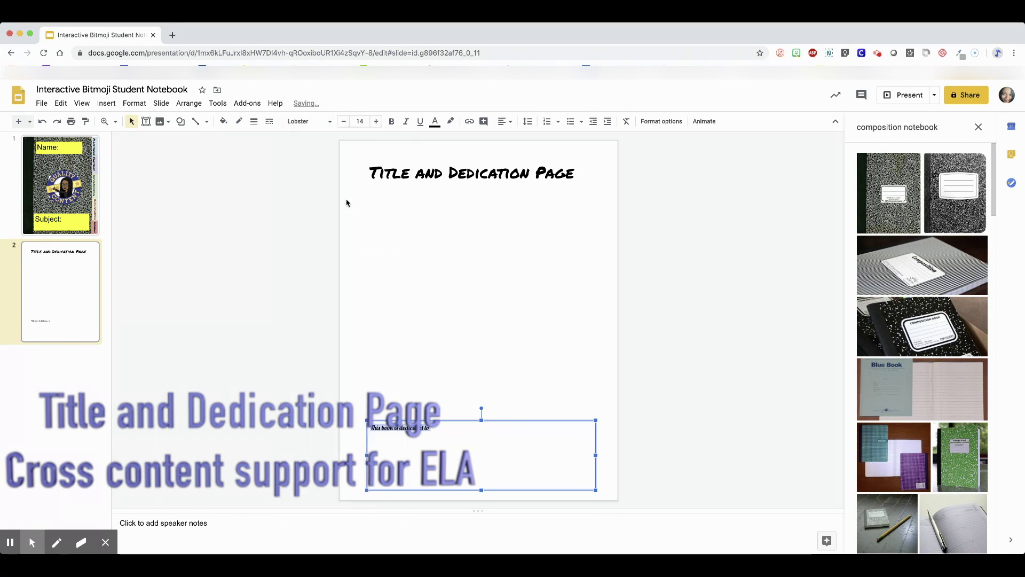
left_click(411, 255)
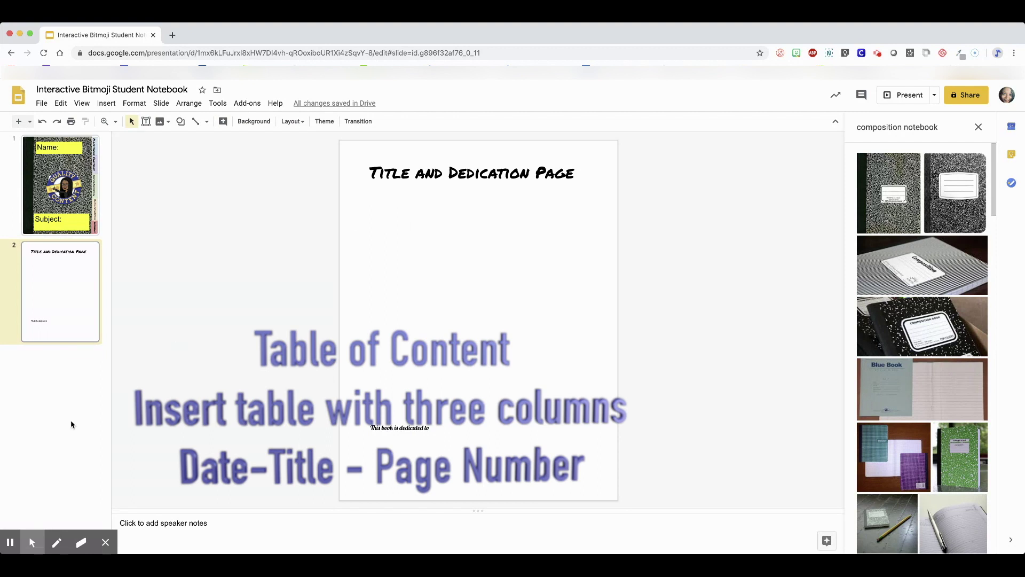
Draw a parallelogram in the grey area left of slide 2.
left_click(68, 370)
left_click(41, 103)
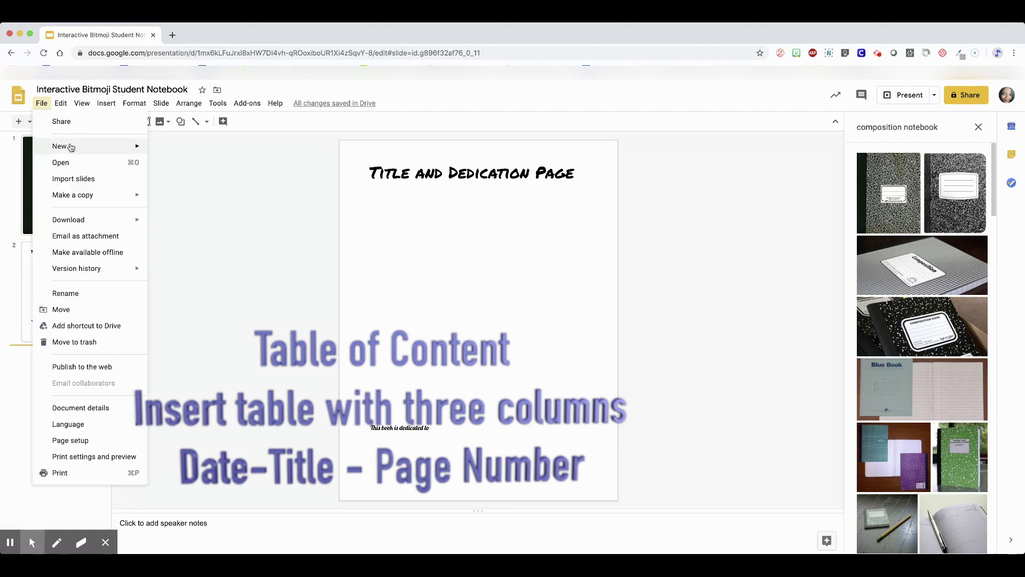
left_click(397, 310)
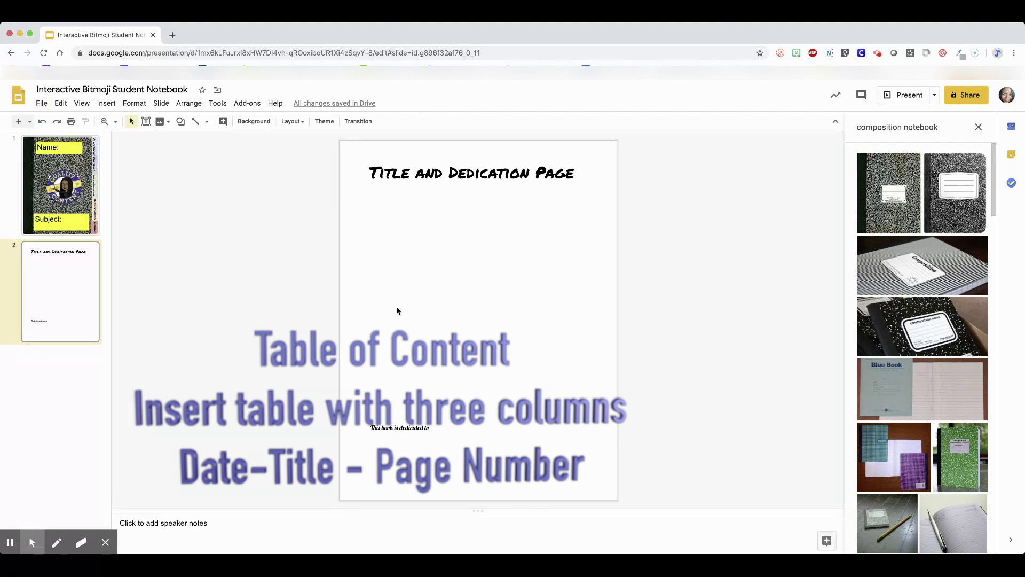
left_click(164, 125)
left_click(180, 121)
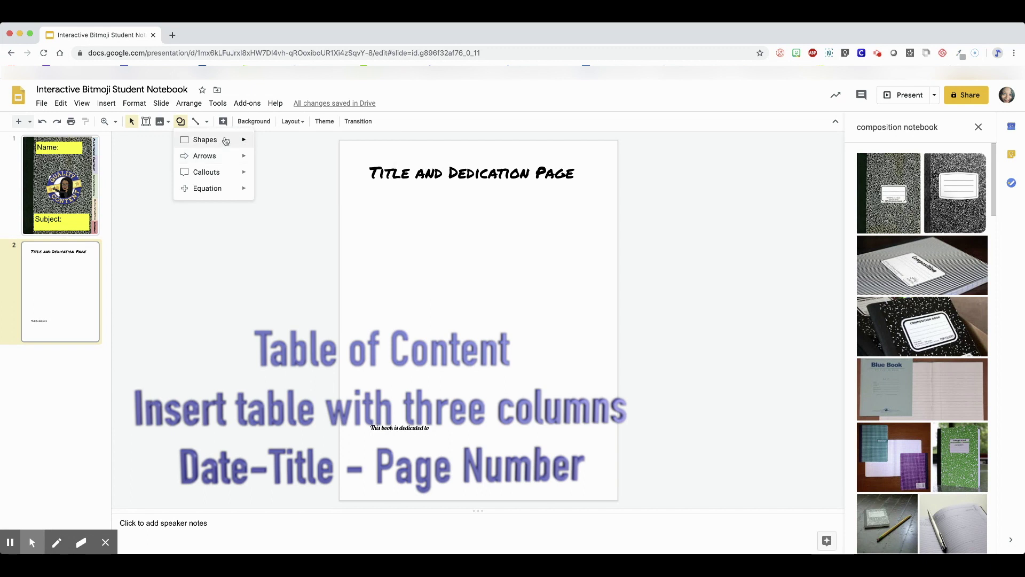
mouse_move(225, 140)
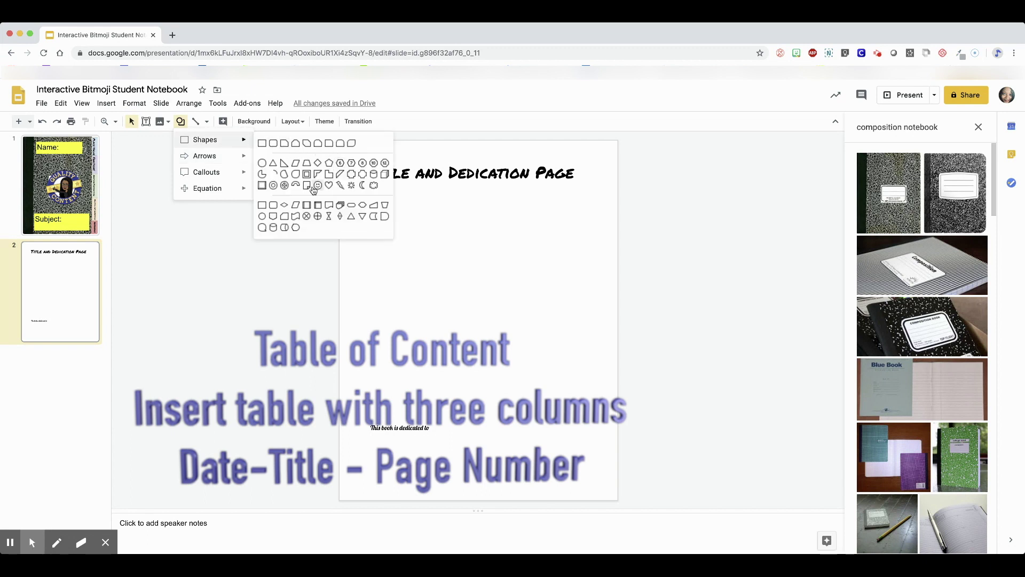
left_click(297, 206)
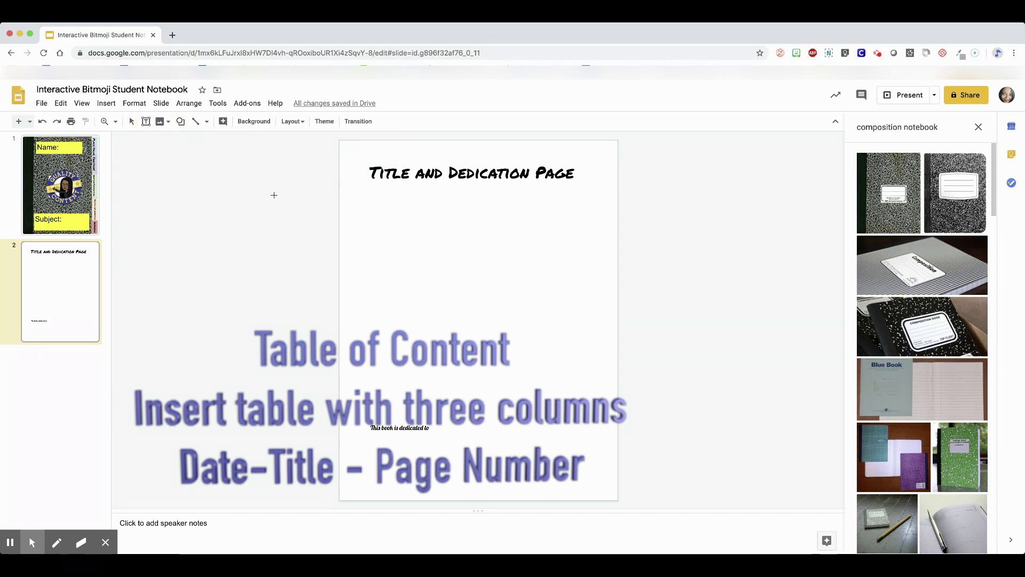
left_click_drag(275, 196, 179, 279)
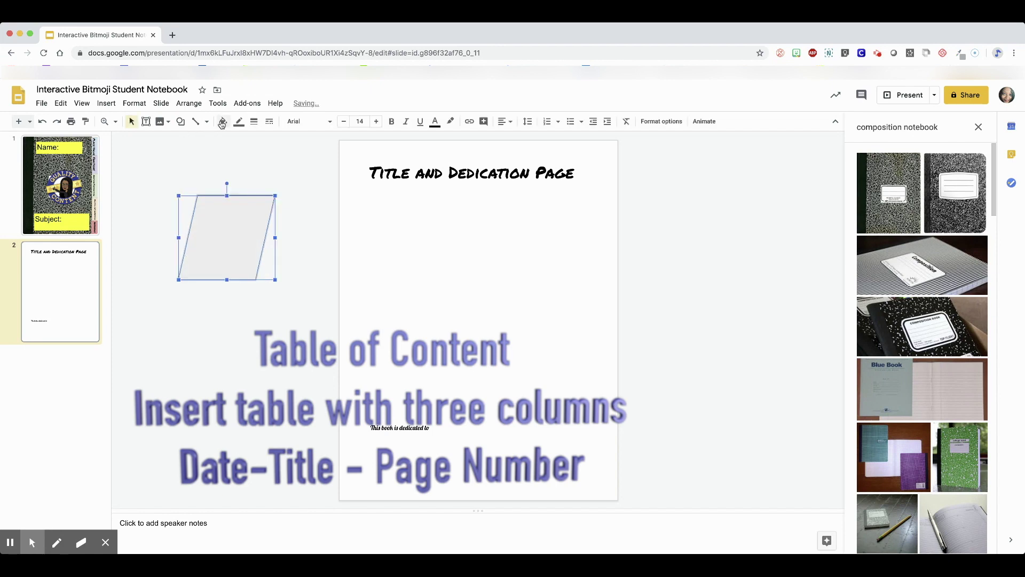
Draw a trapezoid below the parallelogram and type 'Trapezoid' inside it.
left_click(180, 121)
mouse_move(216, 144)
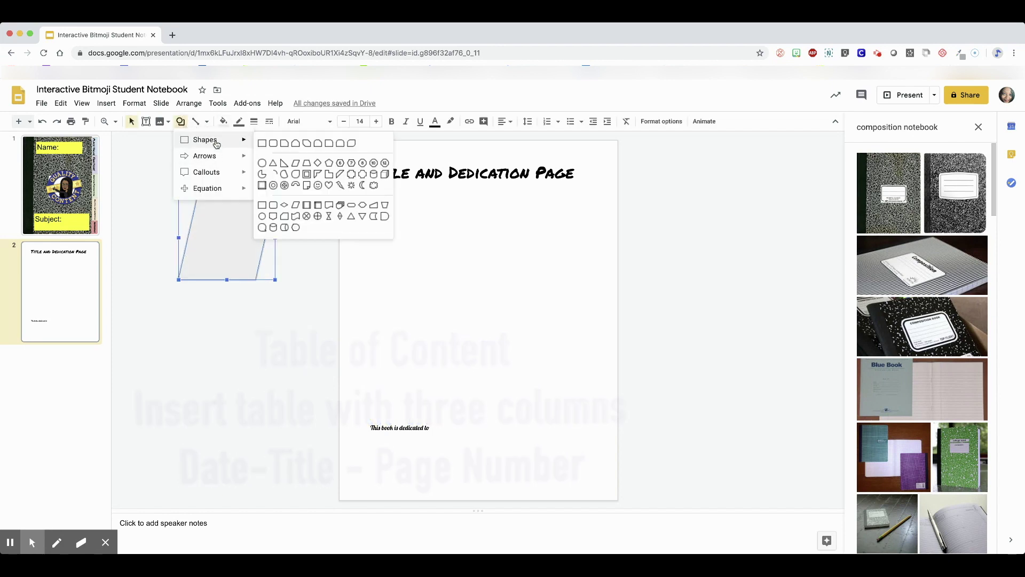
left_click(307, 164)
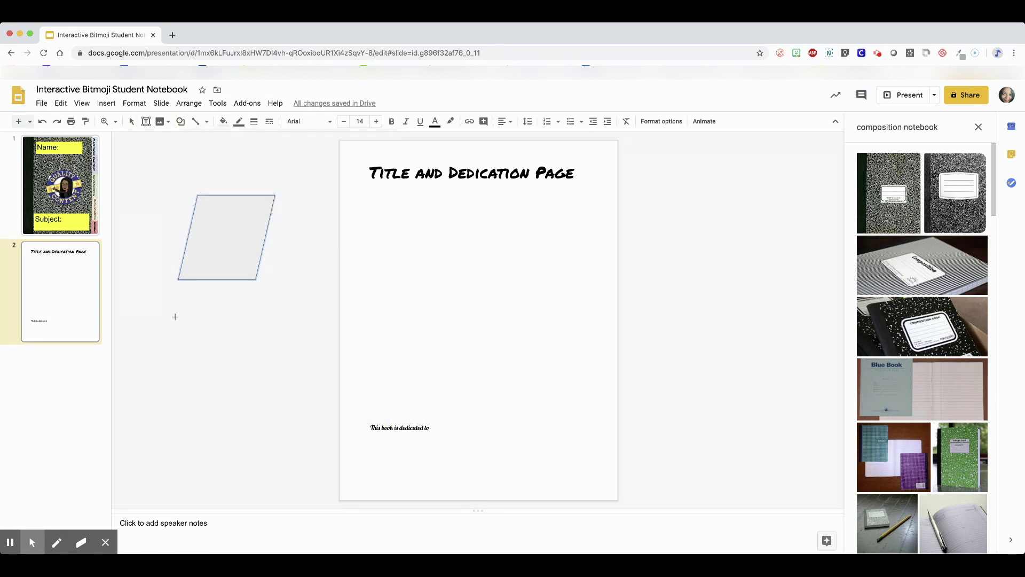
mouse_move(169, 311)
left_mouse_down()
mouse_move(277, 332)
mouse_move(296, 377)
left_mouse_up()
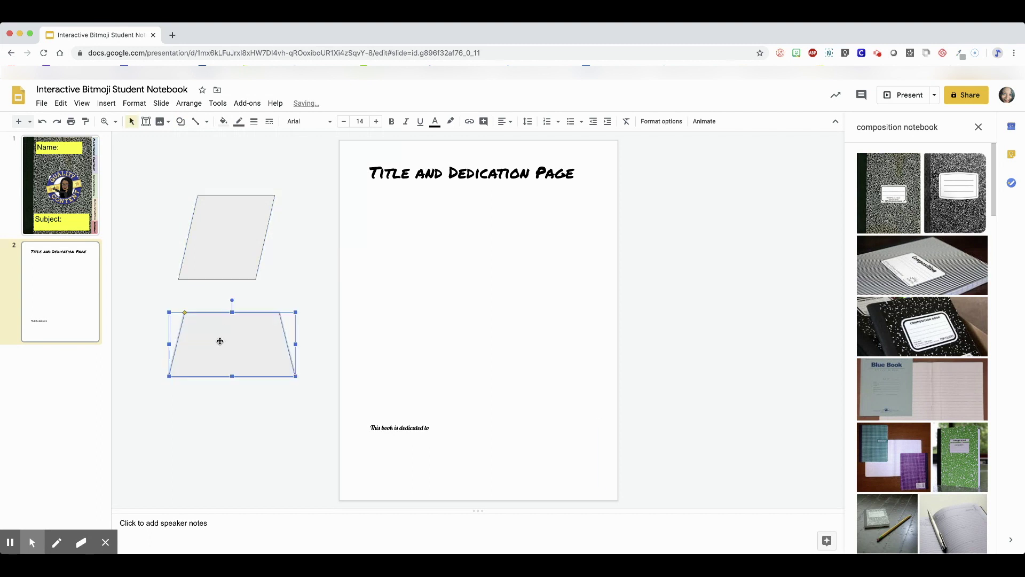
type("Trapezoid")
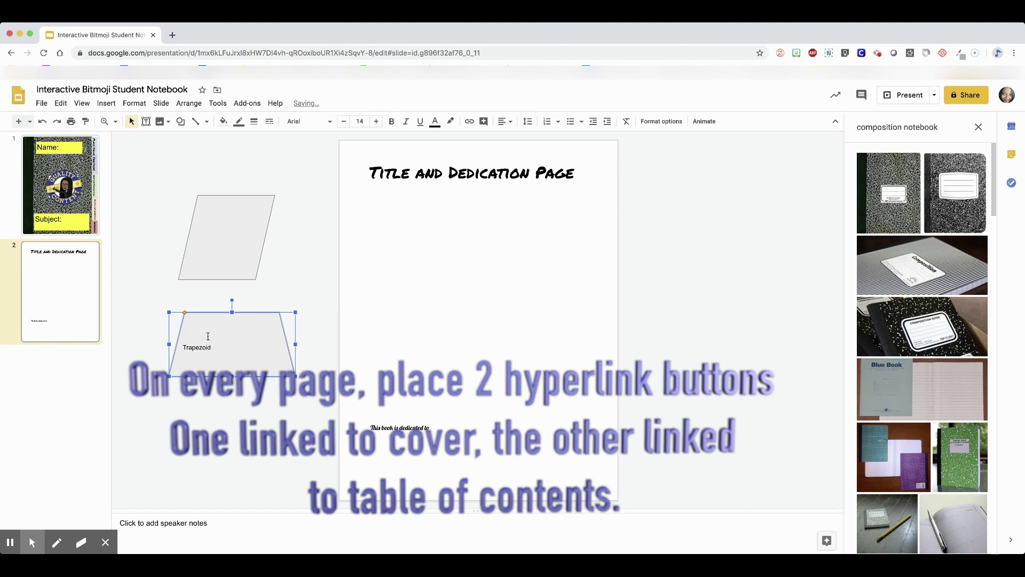
Centre the Trapezoid text and enlarge it considerably.
key("super+a")
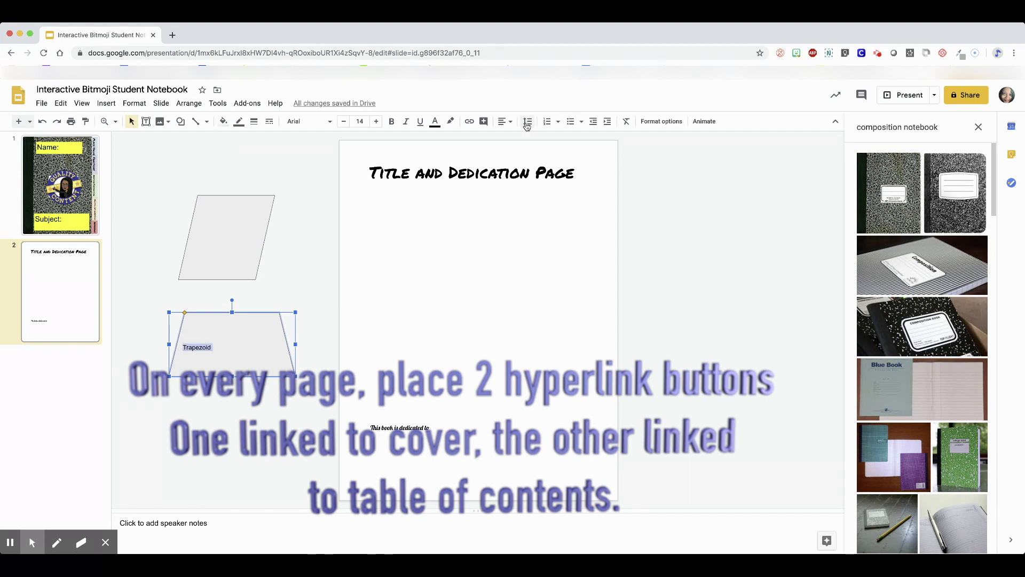
left_click(507, 122)
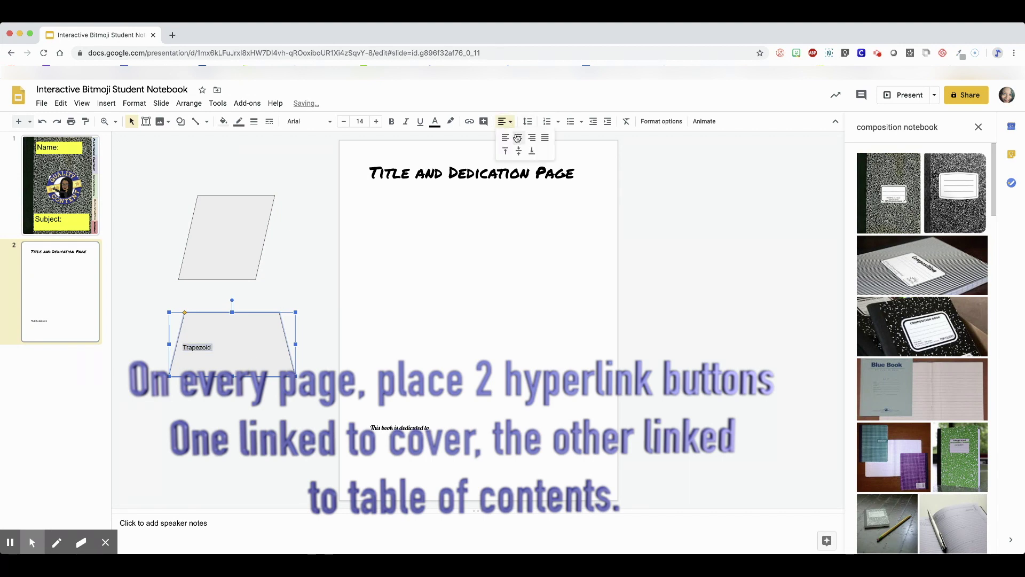
left_click(518, 138)
left_click(376, 122)
left_click(377, 122)
left_click(377, 122)
left_click(376, 122)
left_click(376, 122)
left_click(377, 122)
left_click(376, 122)
left_click(377, 122)
left_click(376, 122)
left_click(376, 121)
left_click(376, 122)
left_click(376, 122)
left_click(377, 121)
left_click(376, 121)
left_click(376, 122)
left_click(377, 122)
left_click(376, 122)
left_click(377, 122)
left_click(377, 122)
left_click(376, 122)
Label the parallelogram 'Parallelogram', centred at 24 pt.
left_click(203, 219)
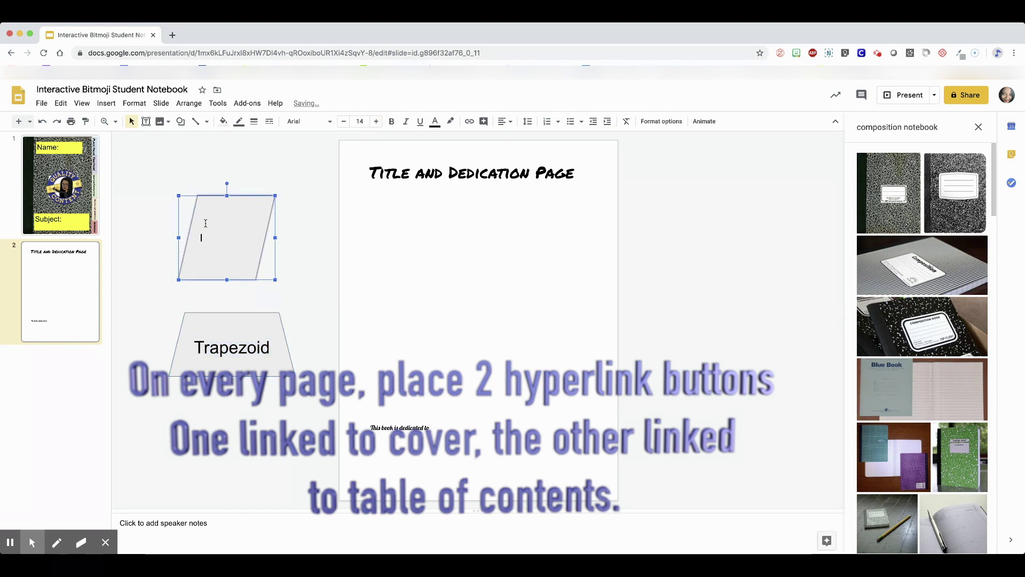
left_click(211, 225)
type("Parallelogram")
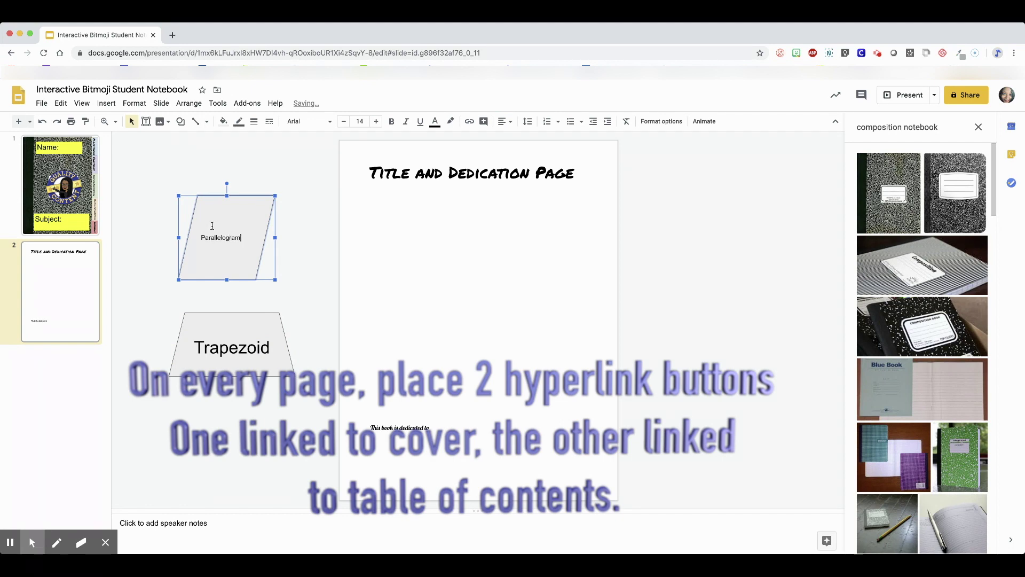
left_click_drag(243, 239, 192, 243)
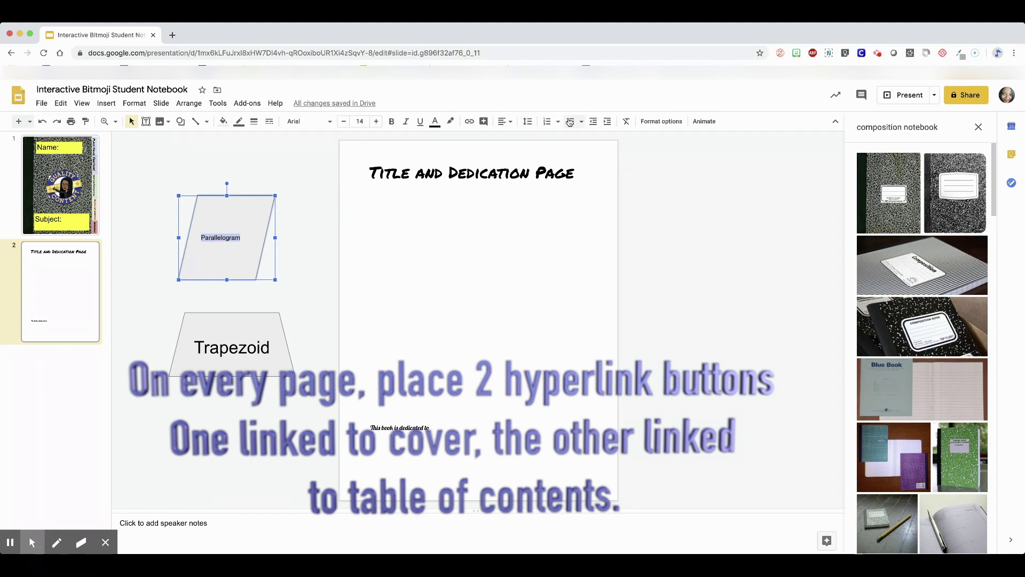
left_click(508, 124)
left_click(511, 137)
left_click(508, 125)
left_click(518, 138)
left_click(360, 121)
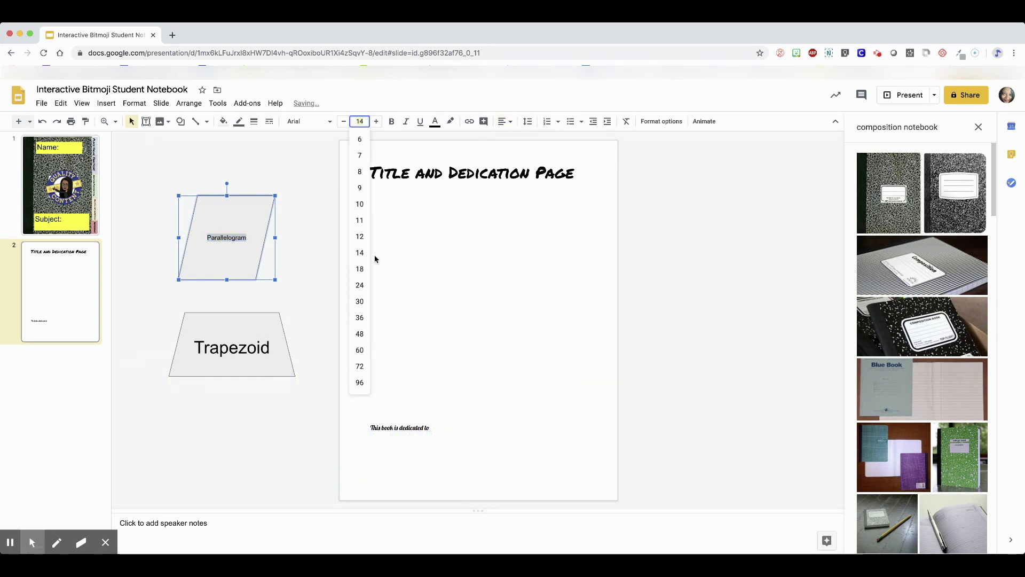
left_click(367, 291)
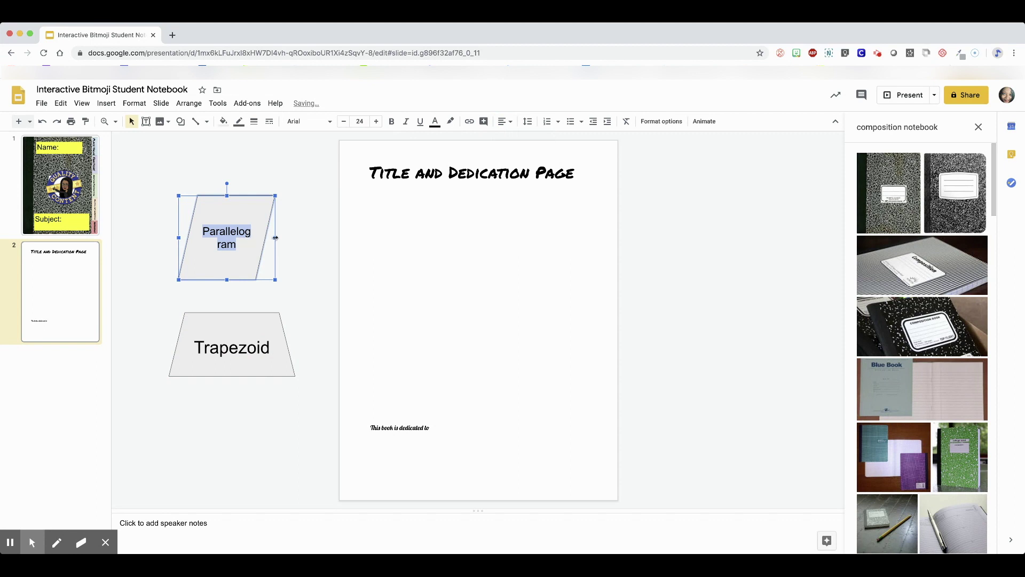
Widen, reposition and shorten the parallelogram, then fill it purple.
left_click_drag(275, 238, 310, 240)
left_click_drag(245, 278, 247, 259)
left_click_drag(245, 195, 245, 210)
left_click(225, 124)
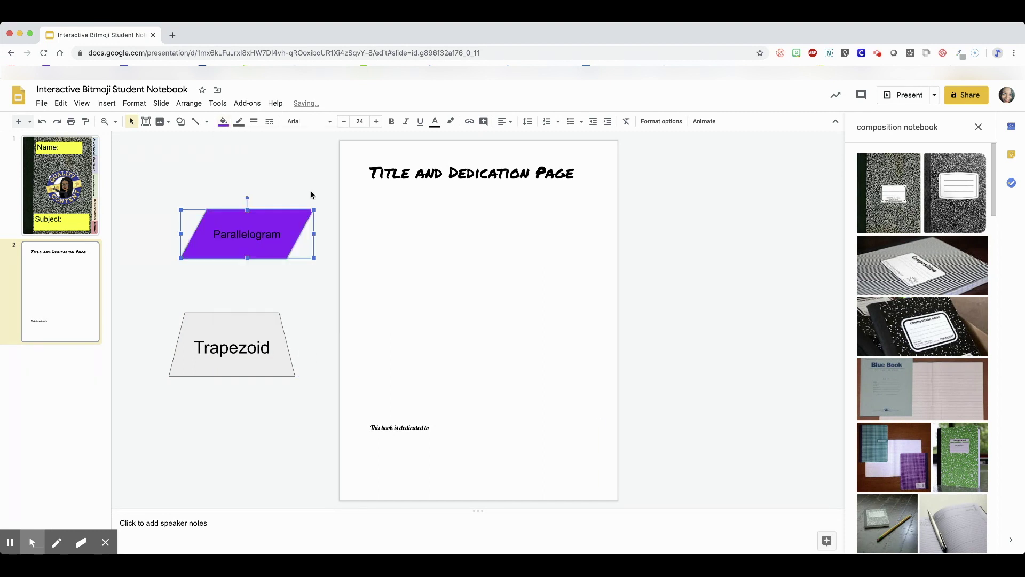
Shorten and narrow the trapezoid and fill it red.
left_click(236, 340)
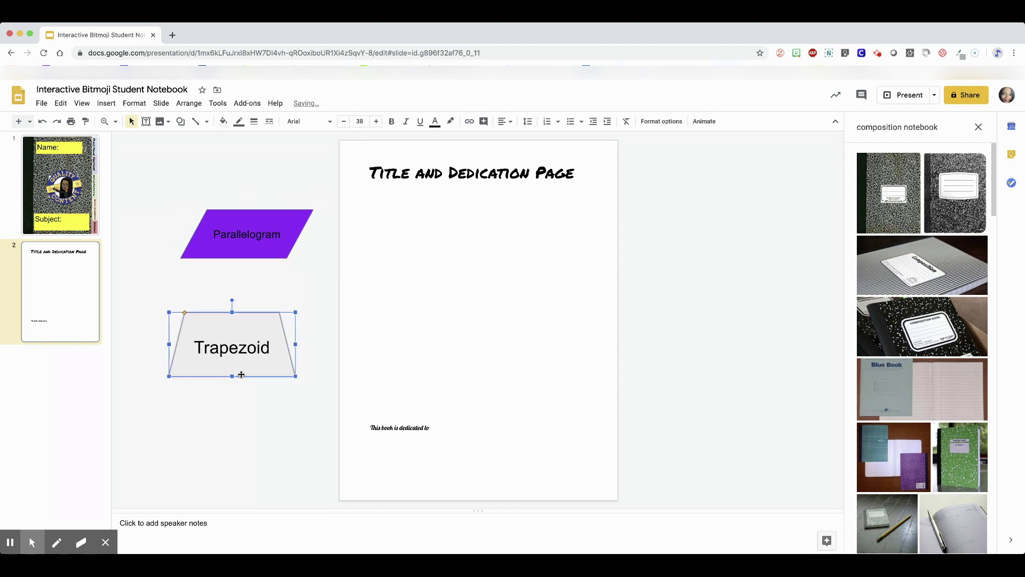
left_click_drag(232, 376, 233, 361)
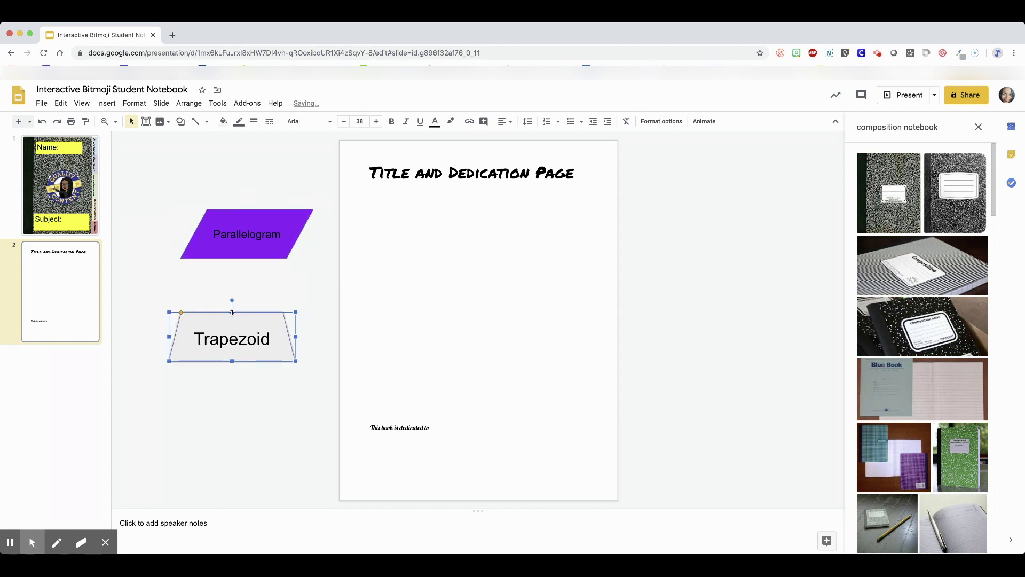
left_click_drag(231, 313, 232, 322)
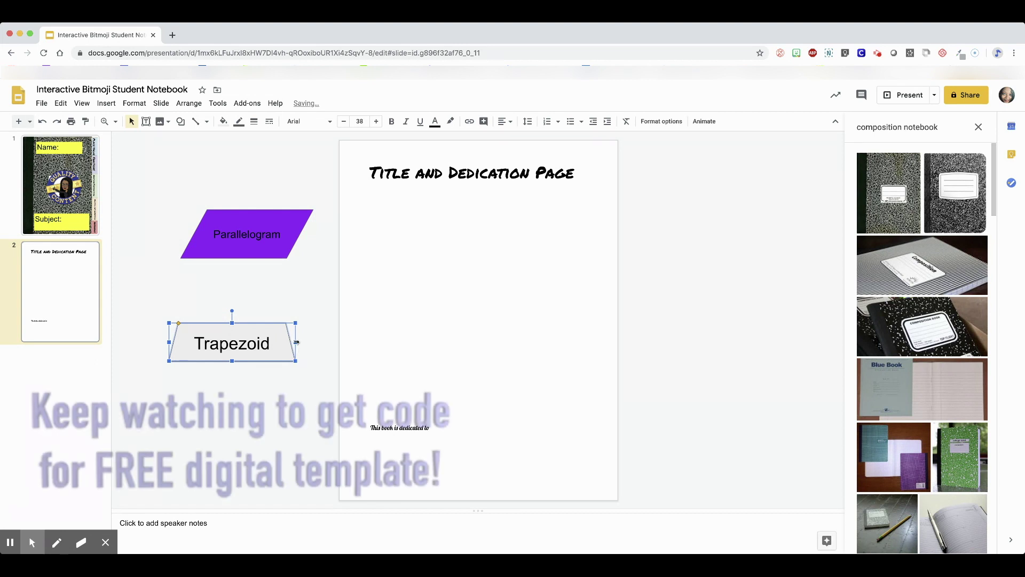
left_click_drag(295, 341, 292, 342)
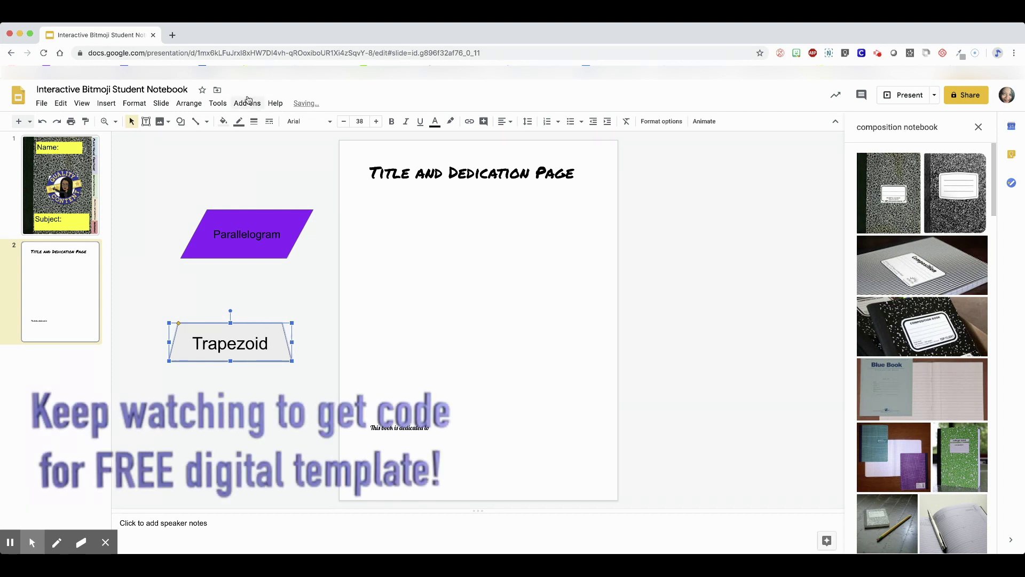
left_click(223, 122)
left_click(241, 193)
left_click(319, 241)
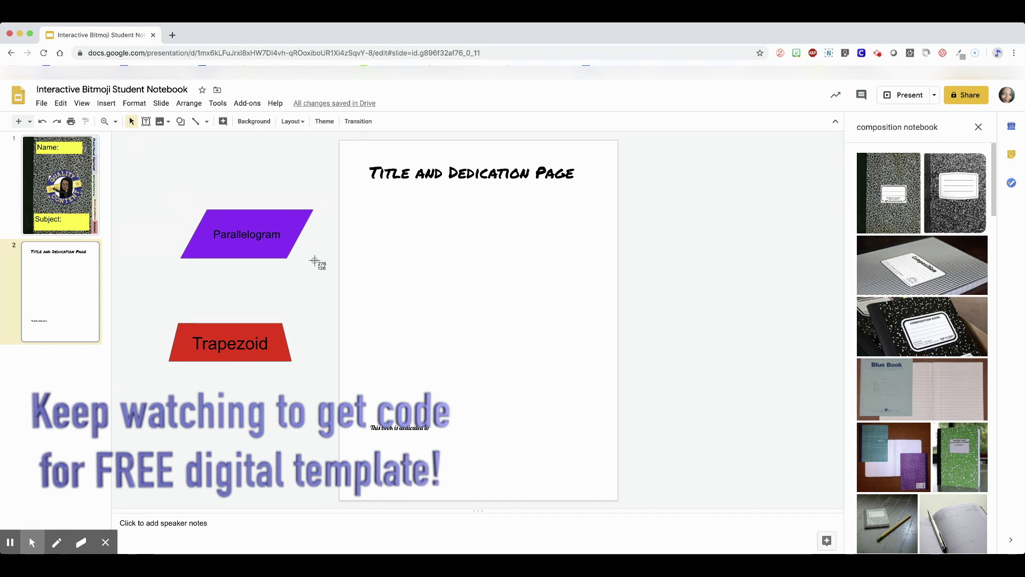
left_click(291, 248)
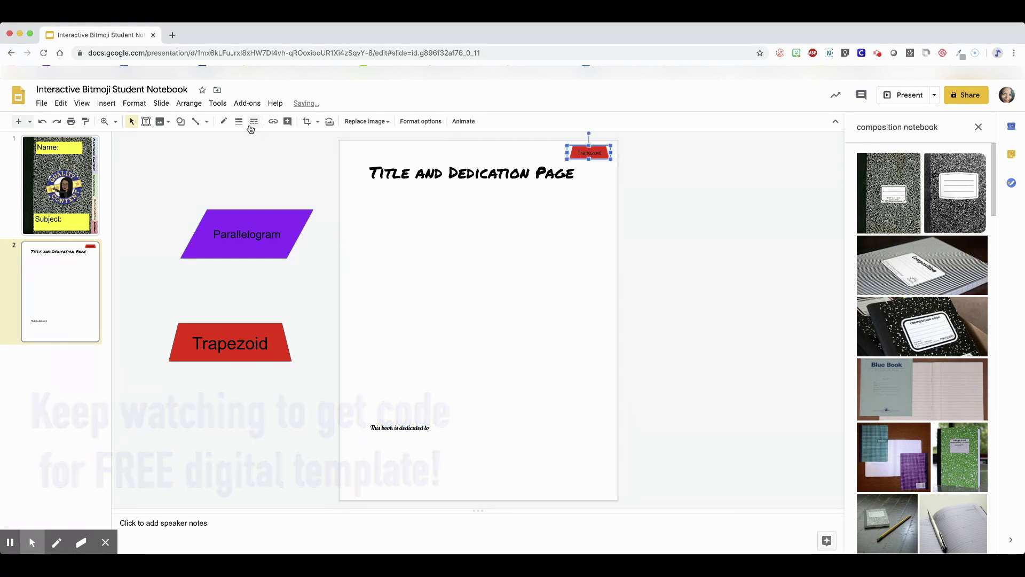
Place copies of the button shapes on slide 2 and delete the large originals beside it.
left_click(106, 103)
mouse_move(123, 121)
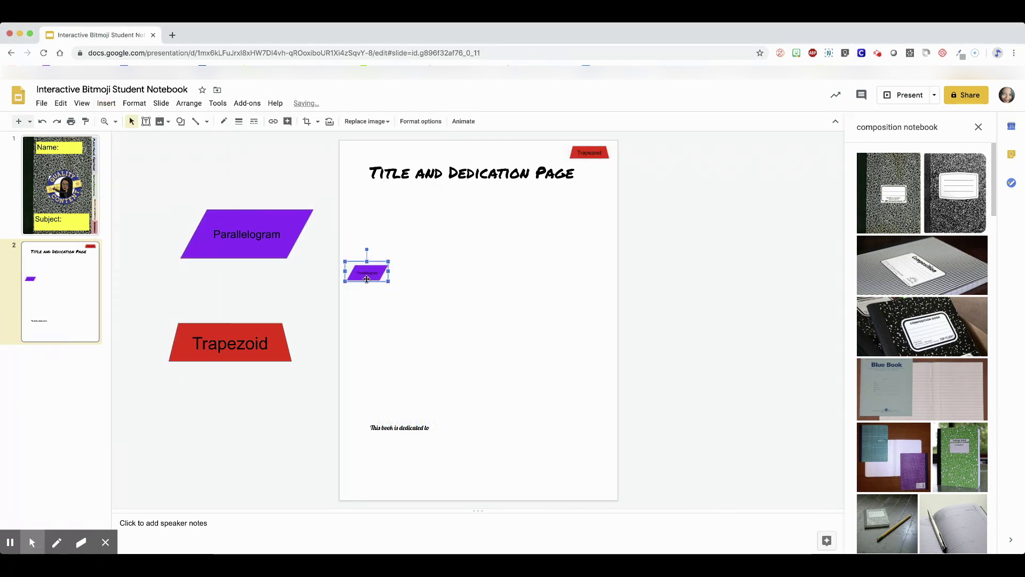
left_click_drag(368, 273, 377, 155)
left_click(272, 235)
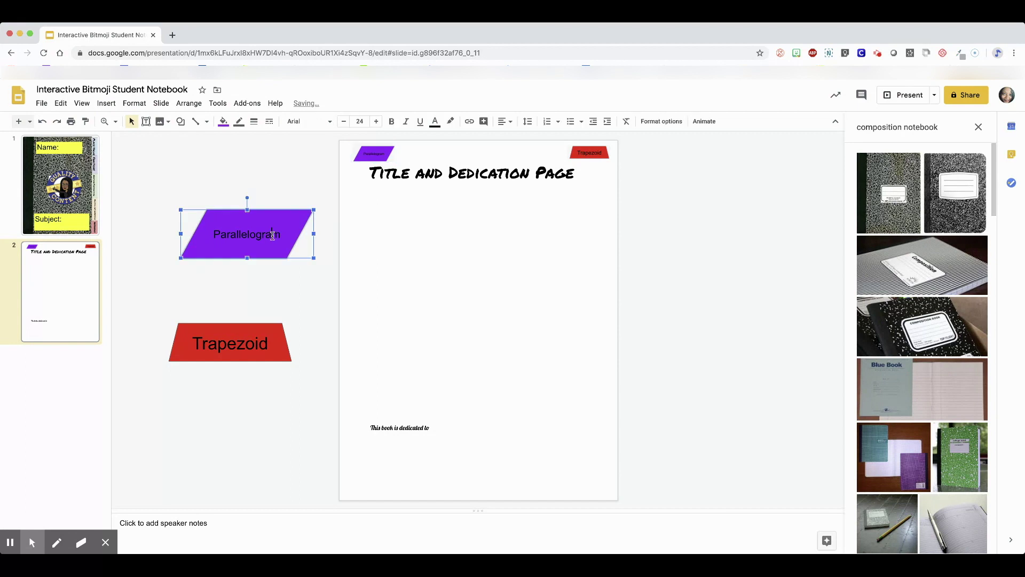
key("BackSpace")
key("Escape")
key("Delete")
left_click(267, 324)
key("Delete")
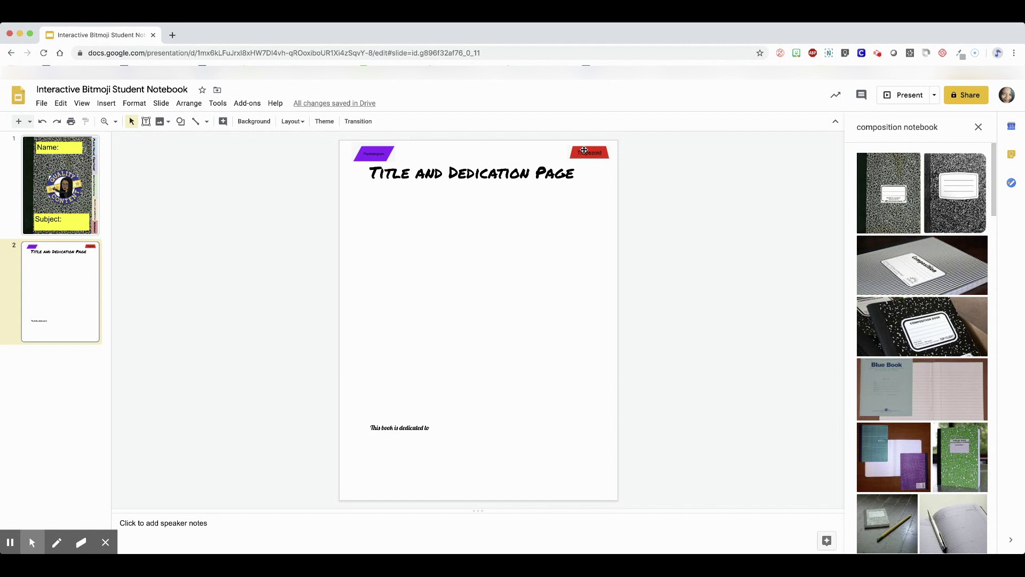
Link the small Trapezoid tab on slide 2 to Slide 1.
left_click(584, 150)
left_click(272, 121)
left_click(625, 204)
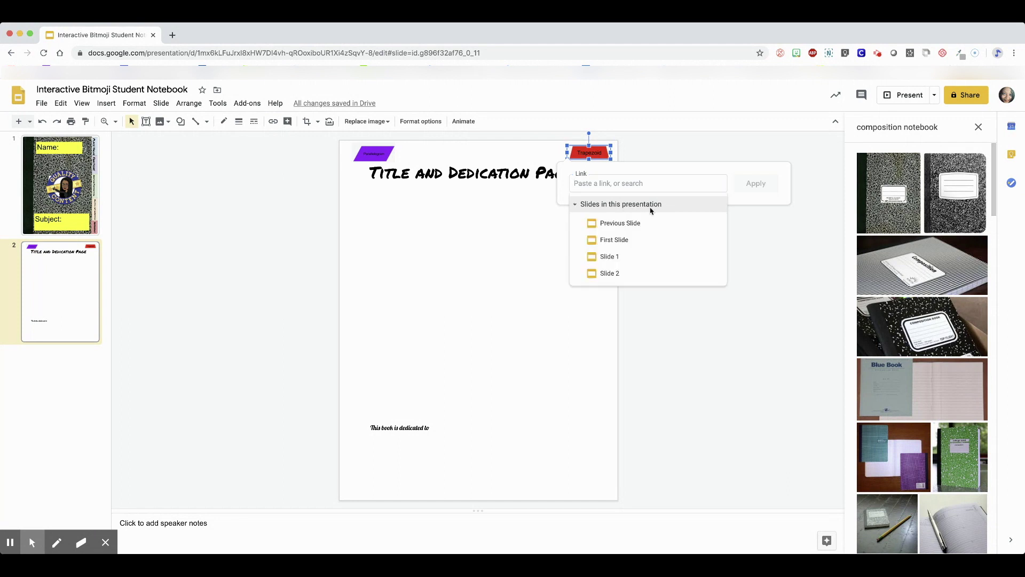
left_click(625, 256)
left_click(755, 183)
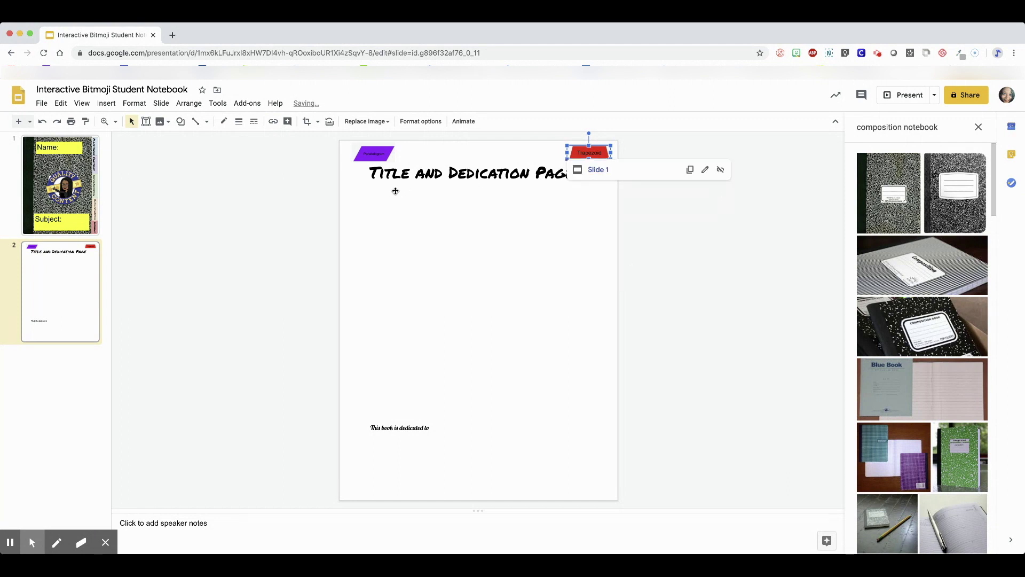
left_click(69, 405)
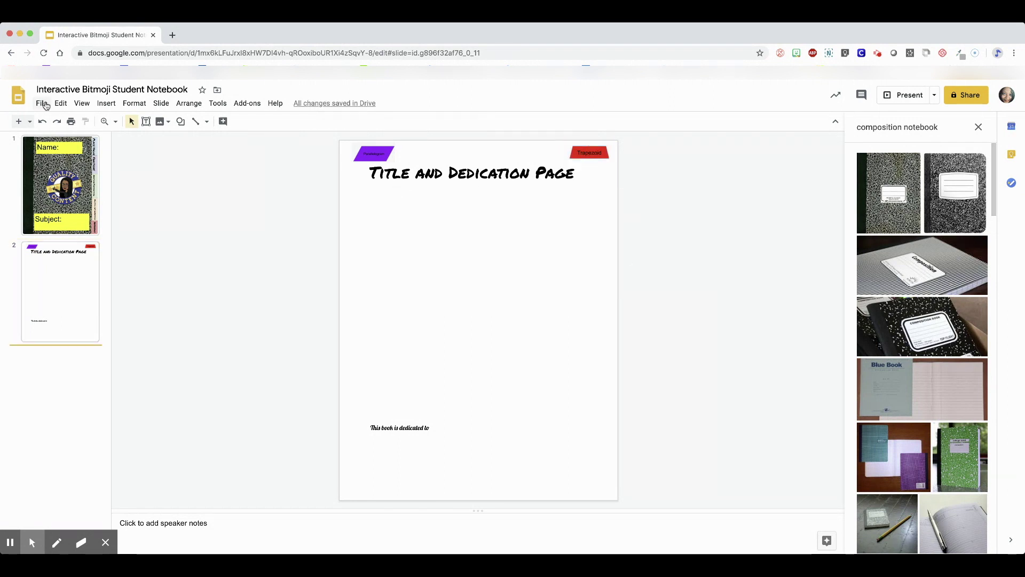
Add a blank third slide with a 3x4 table.
left_click(29, 121)
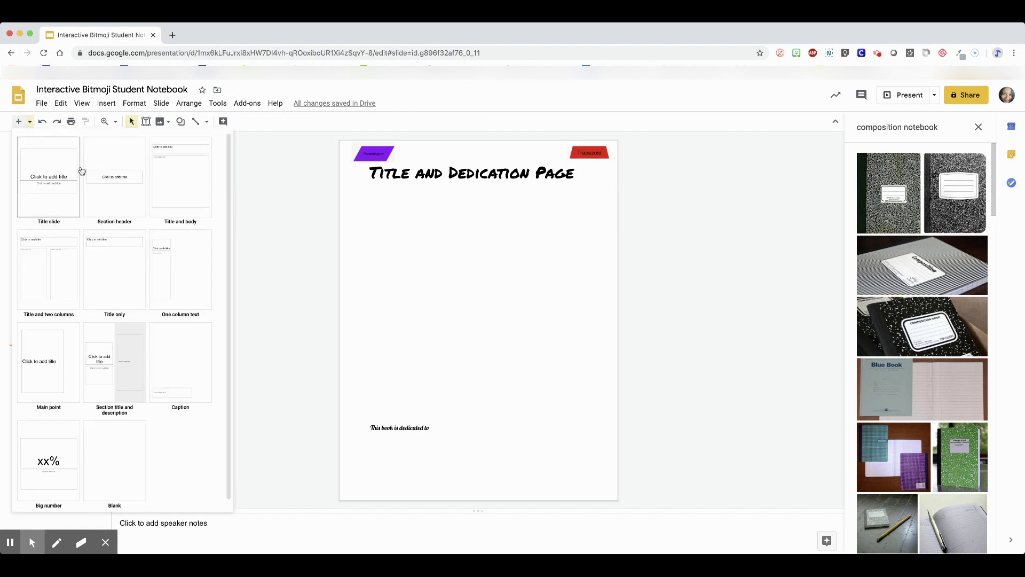
left_click(114, 459)
left_click(41, 103)
mouse_move(106, 103)
mouse_move(205, 206)
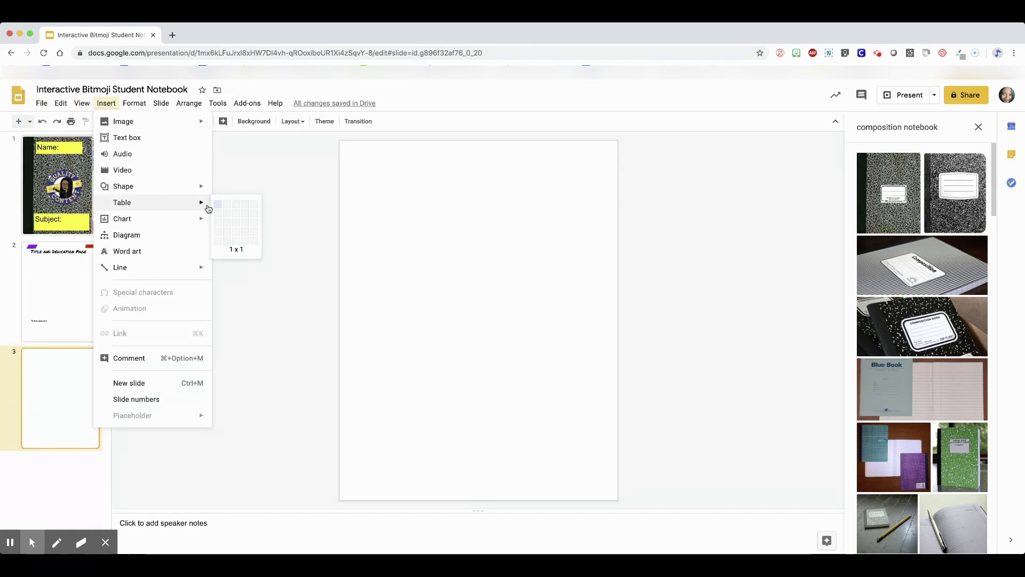
left_click(235, 238)
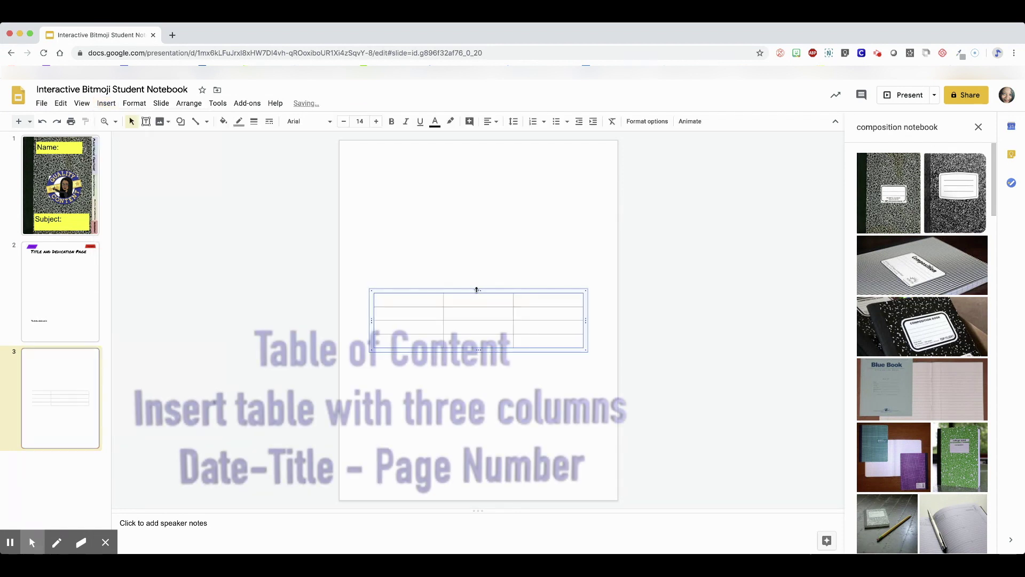
Paste slide 2's title onto slide 3, retype it as 'Table of Contents' and center it.
left_click(67, 299)
left_click(546, 188)
left_click(63, 382)
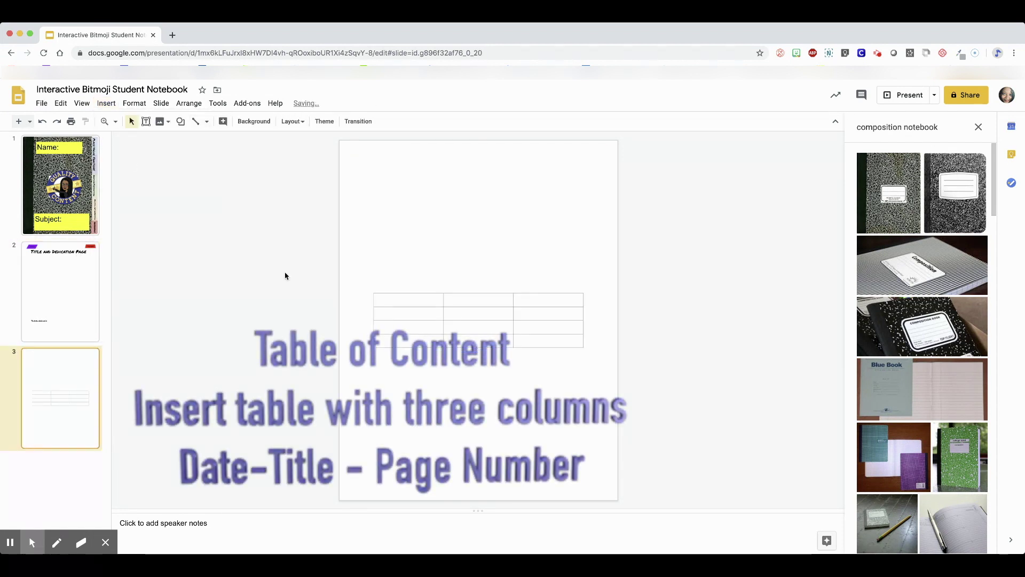
type("Title and Dedication Page")
triple_click(372, 166)
type("T")
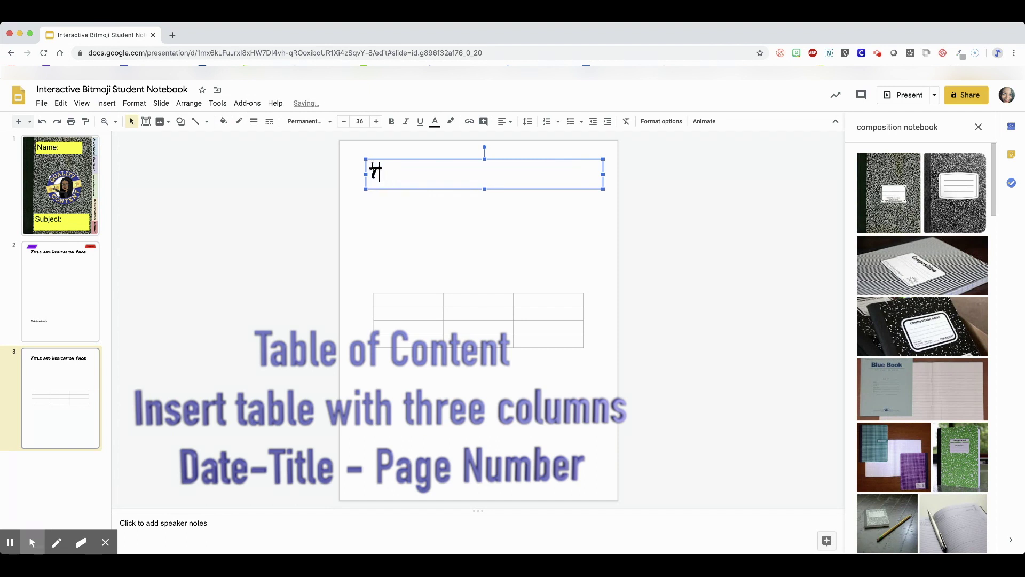
type("Able of Contents")
triple_click(372, 171)
left_click(504, 121)
left_click(519, 138)
Copy the purple parallelogram and red trapezoid tabs from slide 2 onto slide 3.
left_click(48, 291)
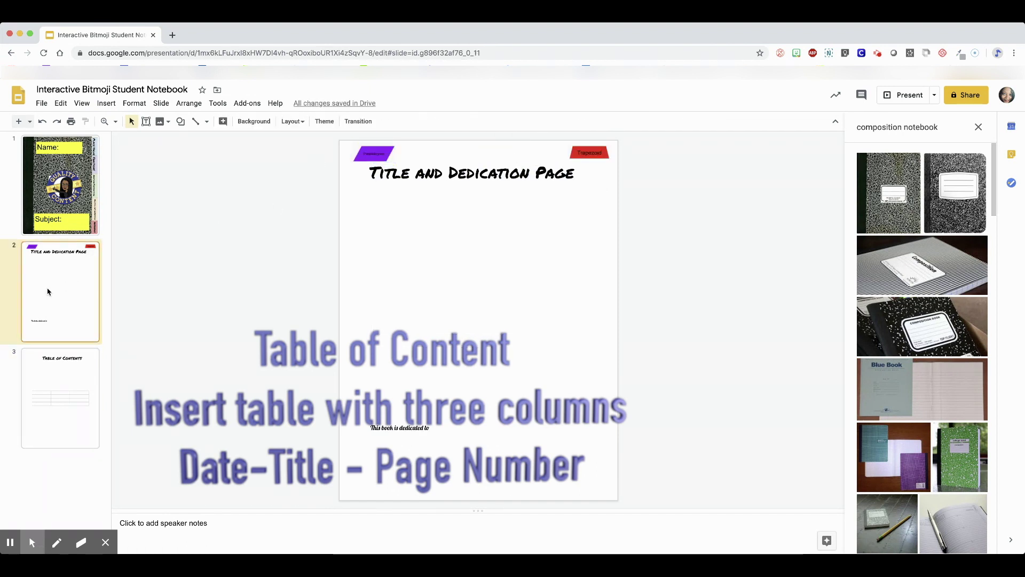
left_click(374, 154)
key("ctrl+c")
key("ctrl+v")
left_click(378, 159)
key("Delete")
left_click(82, 375)
key("ctrl+v")
left_click(61, 291)
left_click(596, 153)
key("ctrl+c")
left_click(62, 398)
key("ctrl+v")
Move the table up under the title and widen it on both sides.
left_click(497, 291)
left_click_drag(496, 293, 497, 196)
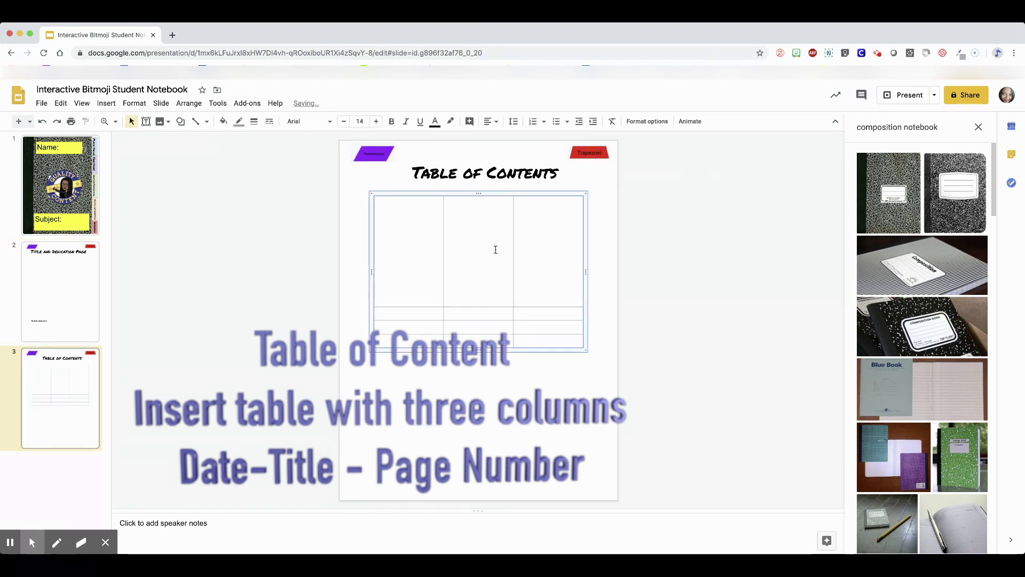
key("super+z")
left_click(530, 291)
left_click_drag(585, 311, 586, 201)
left_click_drag(373, 211, 349, 211)
left_click_drag(584, 215, 613, 215)
Center all the table text and enlarge its font size.
left_click(371, 188)
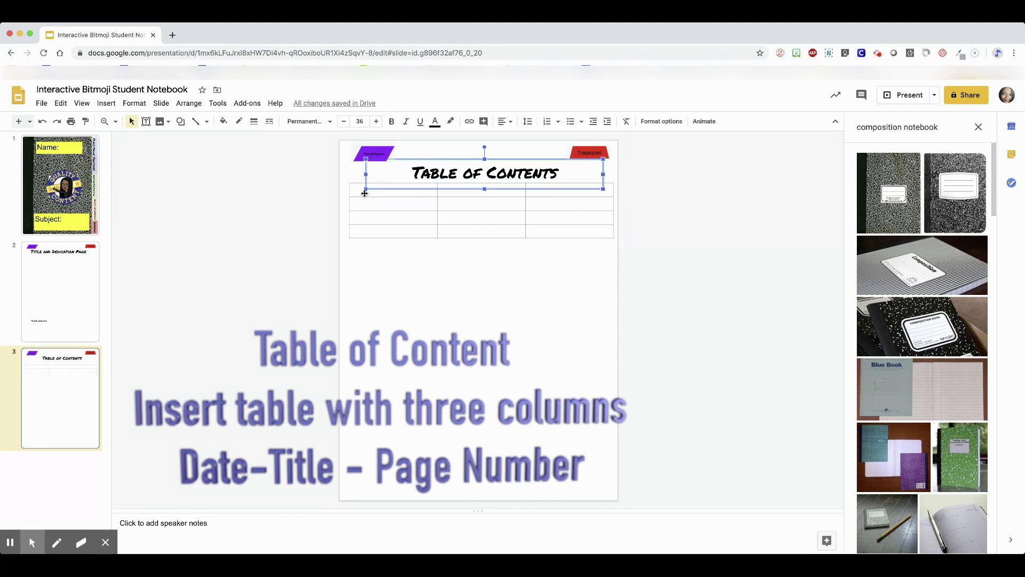
left_click(370, 197)
left_click_drag(380, 197, 565, 232)
left_click(376, 122)
left_click(490, 122)
left_click(506, 150)
left_click(375, 123)
left_click(375, 123)
left_click(374, 193)
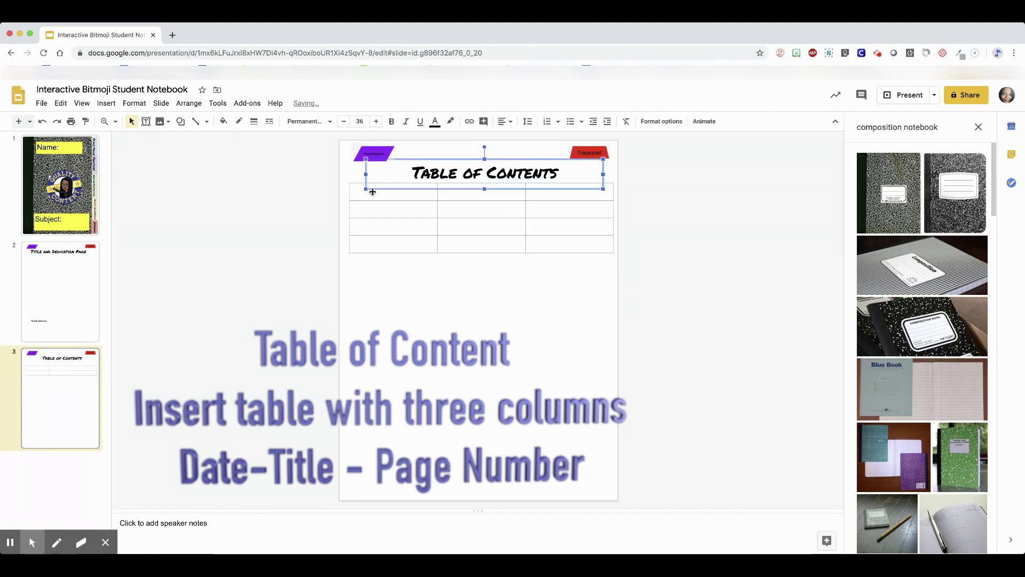
Add the headers Date, Title and Page Number, then adjust the column widths.
left_click(375, 196)
type("Date")
key("Tab")
type("Title")
key("Tab")
type("Page Number")
key("Down")
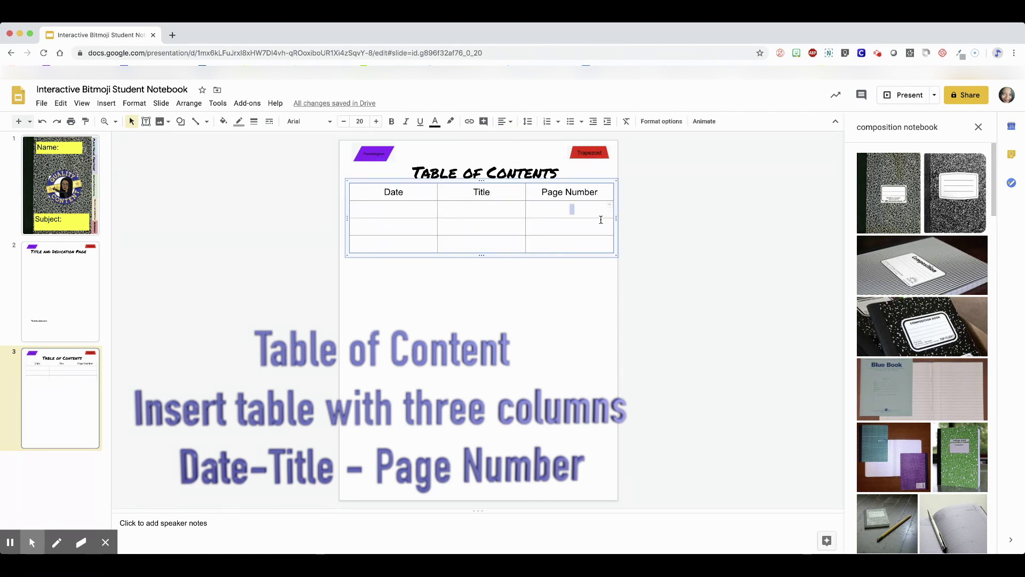
left_click_drag(437, 196, 395, 196)
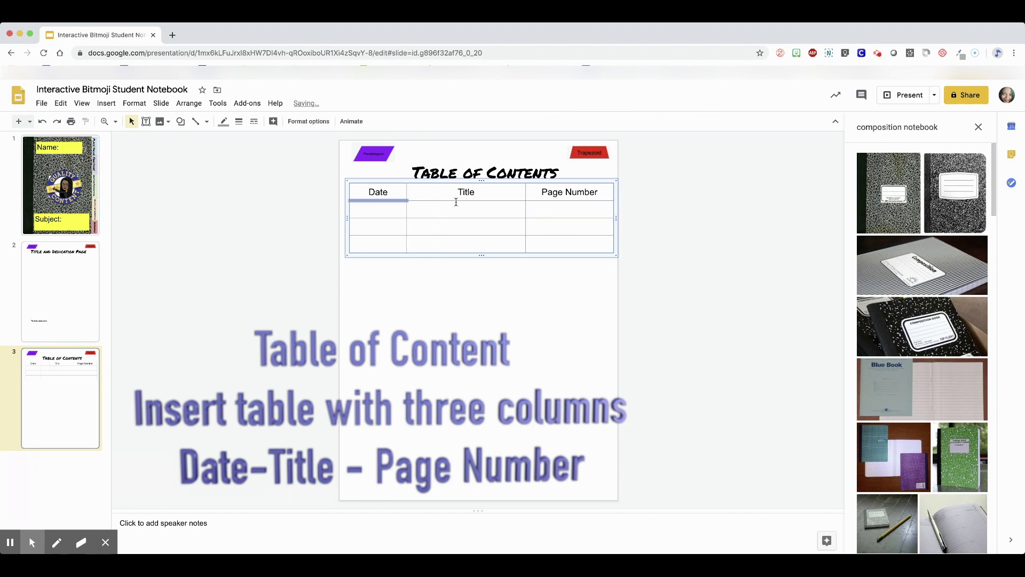
left_click_drag(525, 201, 558, 201)
left_click(302, 196)
Link the purple parallelogram tab on slide 2 to slide 3, then copy it.
left_click(373, 154)
key("super+k")
left_click(467, 206)
left_click(405, 251)
left_click(541, 186)
left_click(134, 271)
left_click(60, 291)
left_click(374, 154)
left_click(273, 122)
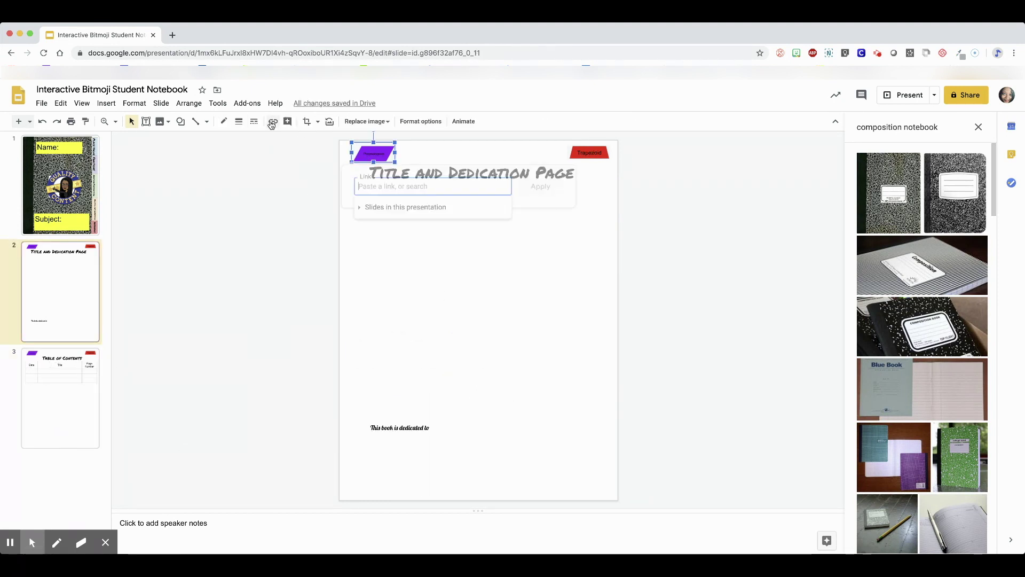
left_click(407, 206)
left_click(417, 287)
left_click(540, 185)
Paste the linked purple tab onto the notebook cover slide.
left_click(61, 185)
key("super+v")
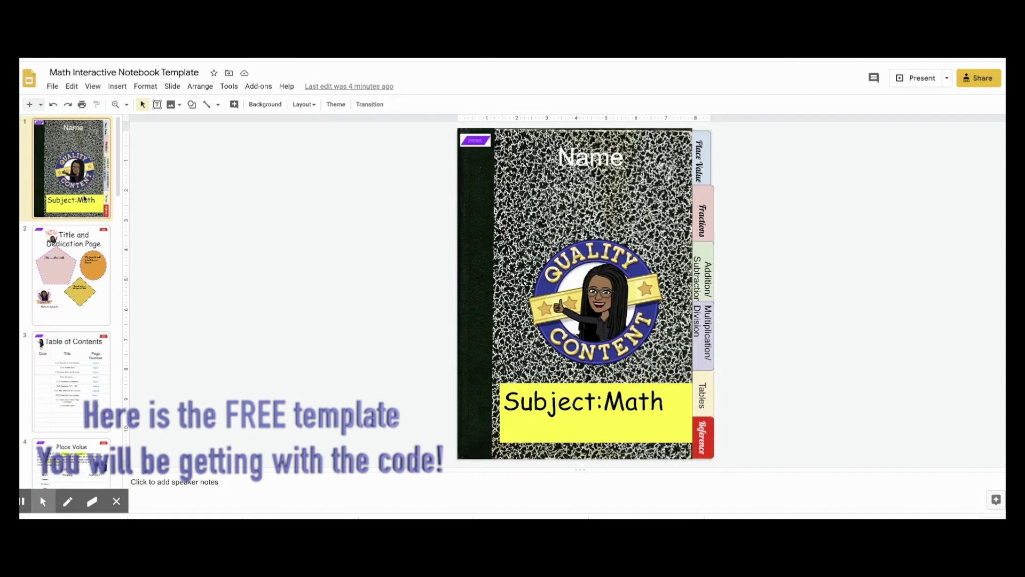
Step through the slides from Title and Dedication Page to Decomposing Numbers.
left_click(89, 247)
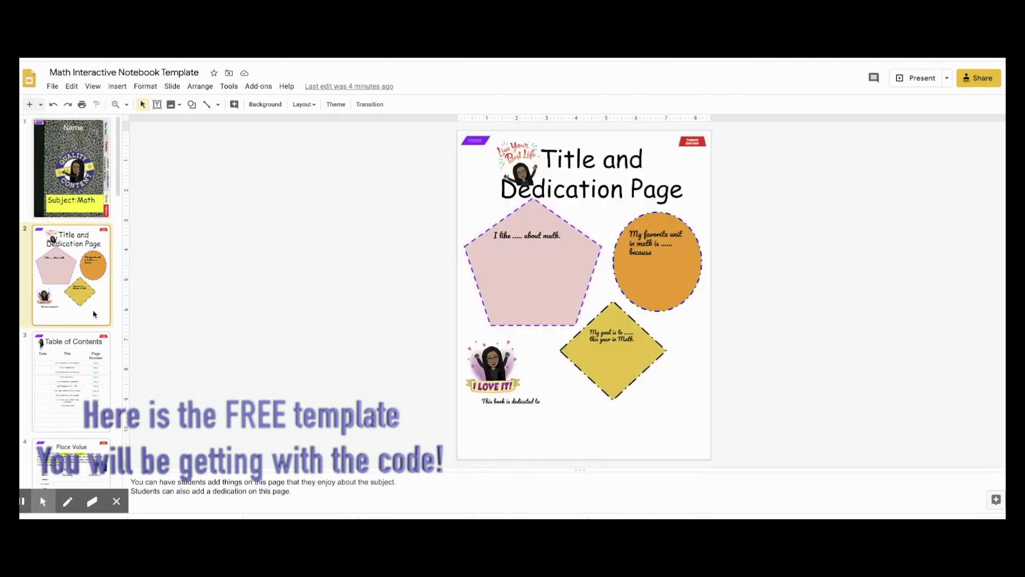
left_click(86, 344)
left_click(76, 447)
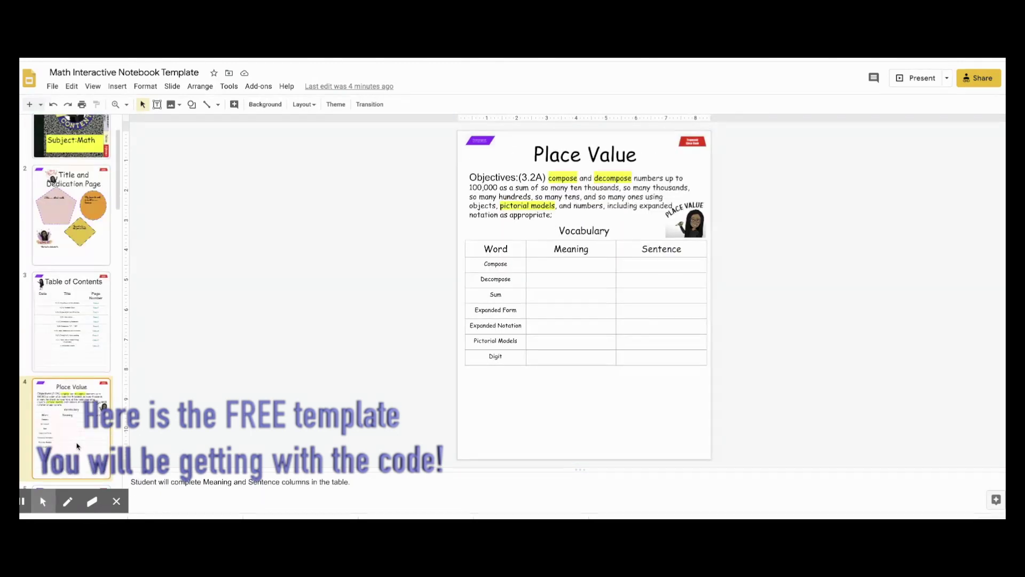
scroll(75, 422, "down", 2)
left_click(75, 411)
scroll(78, 374, "down", 4)
left_click(80, 327)
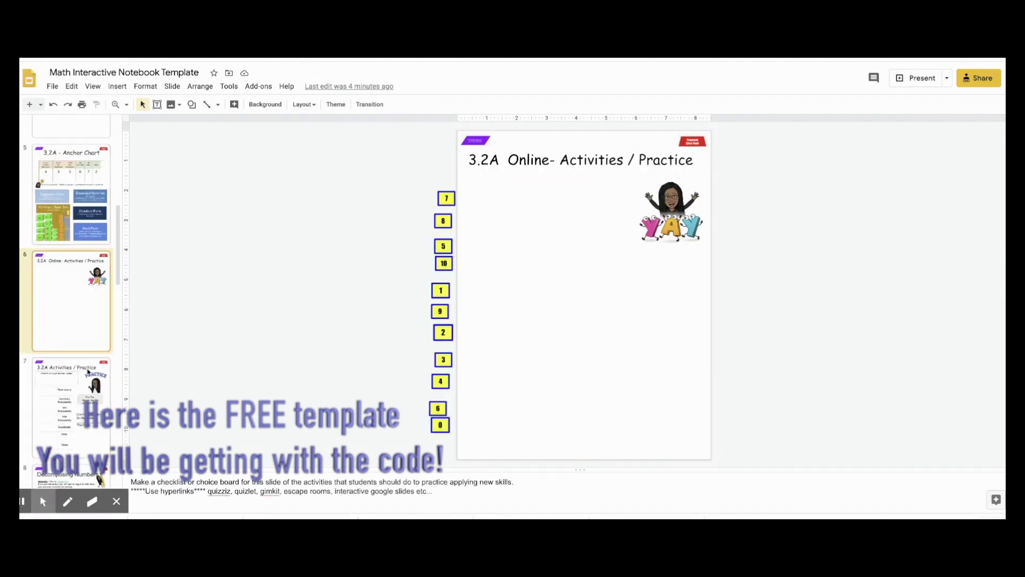
left_click(84, 396)
scroll(80, 374, "down", 4)
left_click(77, 330)
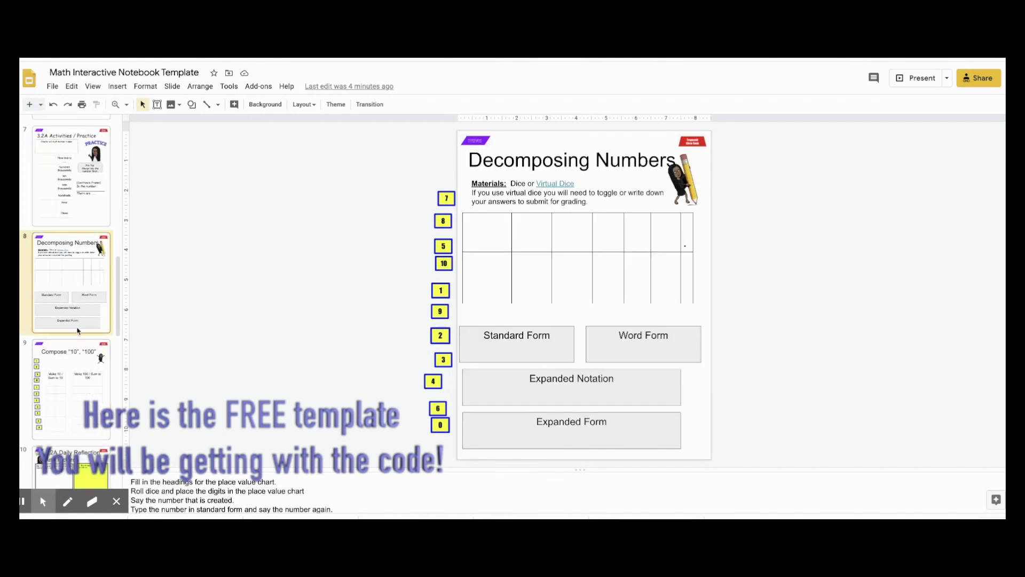
Review the remaining slides through Blank Place Value Chart, then test the red trapezoid tab's link.
left_click(77, 352)
scroll(77, 342, "down", 4)
left_click(79, 319)
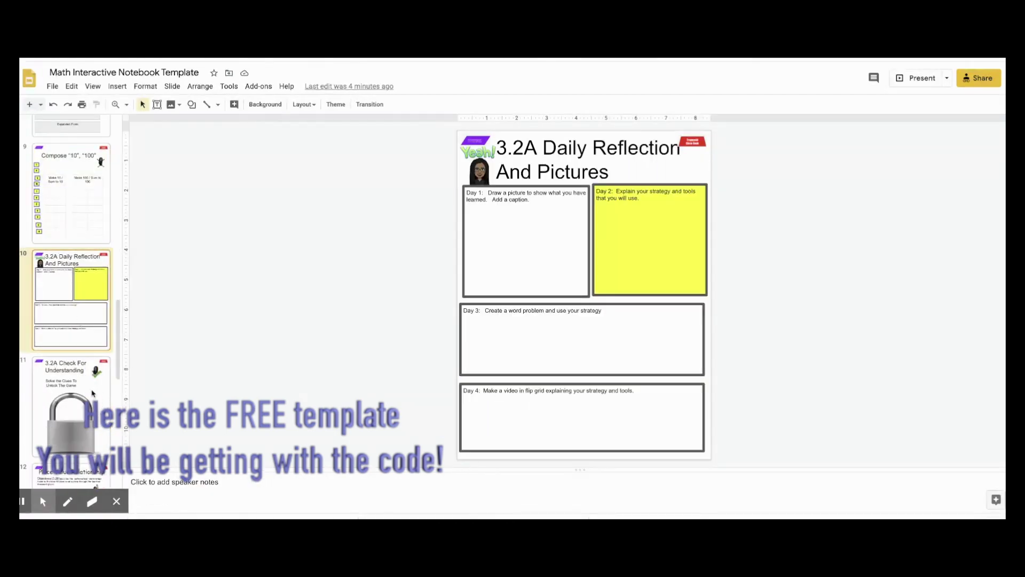
left_click(92, 393)
scroll(85, 395, "down", 4)
left_click(80, 326)
left_click(89, 430)
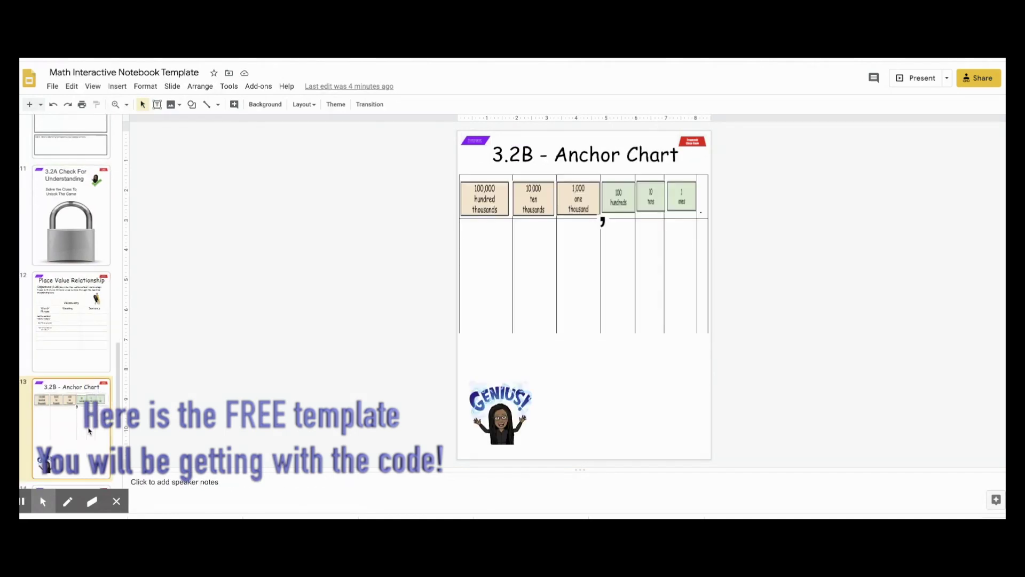
scroll(80, 416, "down", 3)
left_click(75, 341)
scroll(74, 406, "down", 2)
left_click(74, 411)
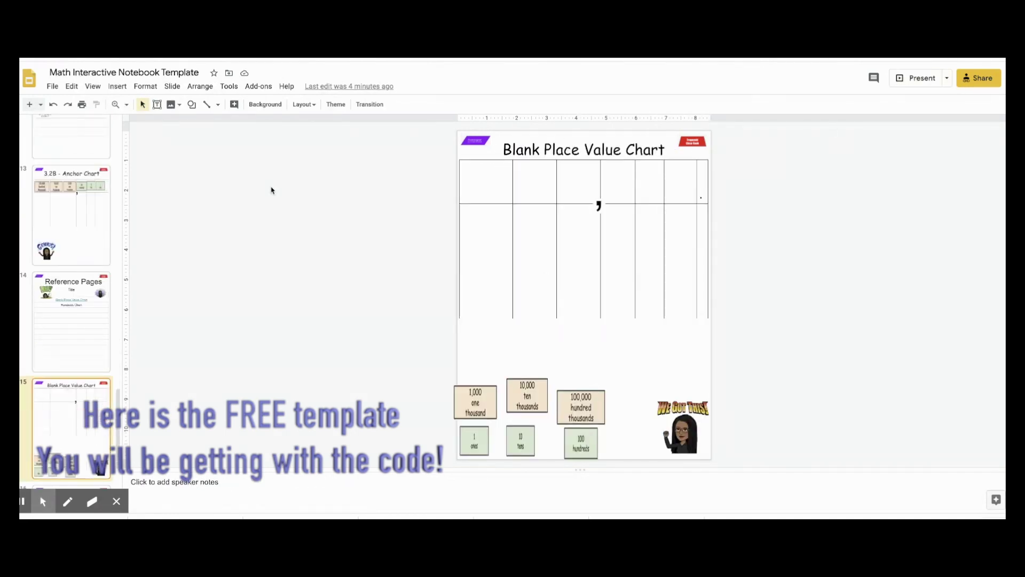
left_click(688, 142)
left_click(699, 157)
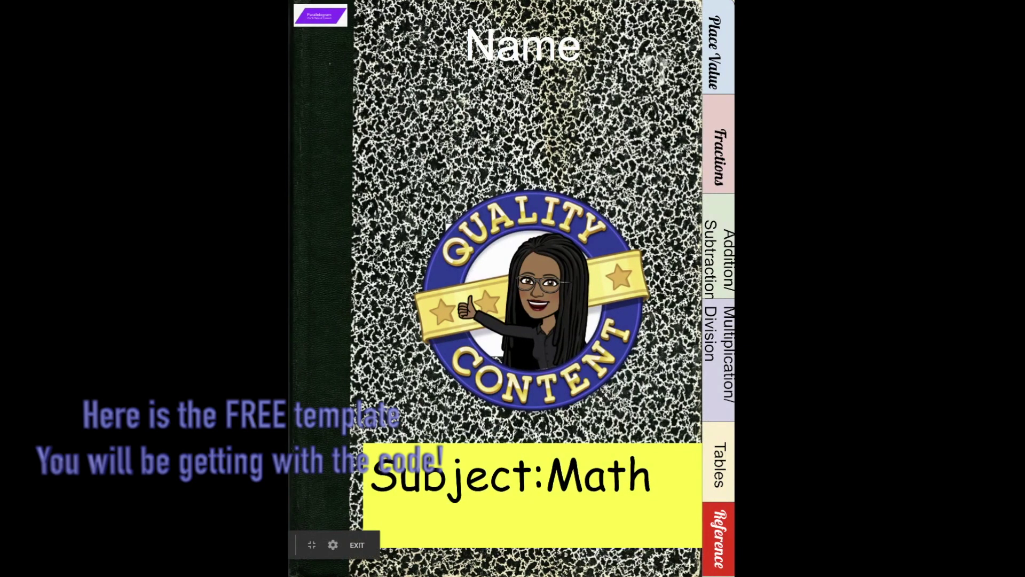
left_click(719, 72)
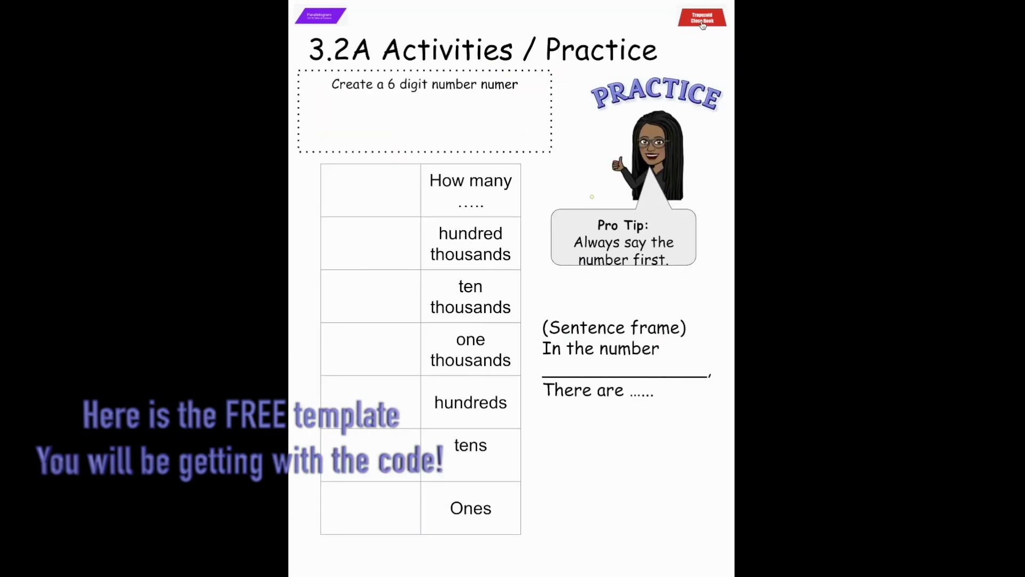
left_click(316, 19)
left_click(316, 20)
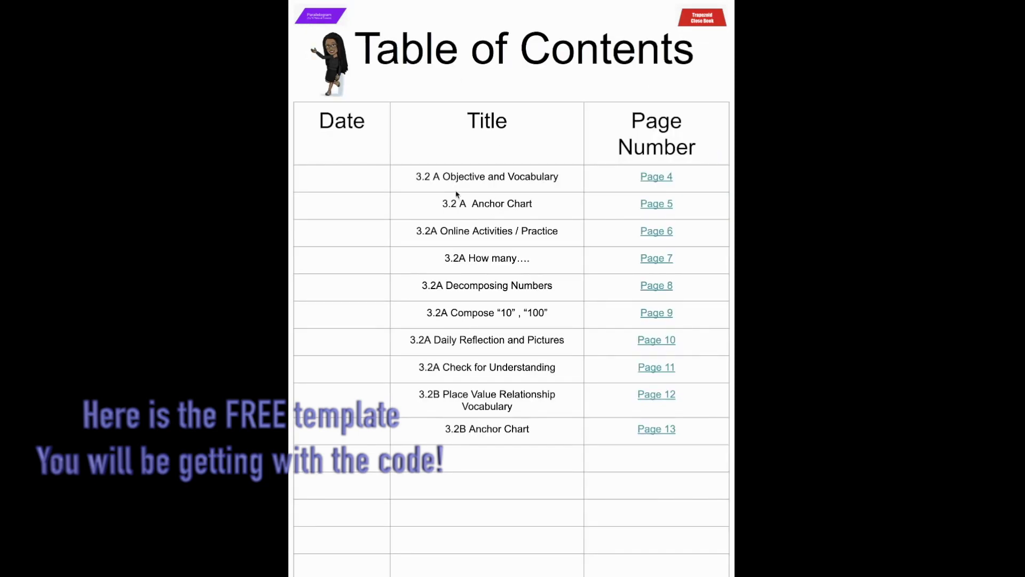
left_click(694, 24)
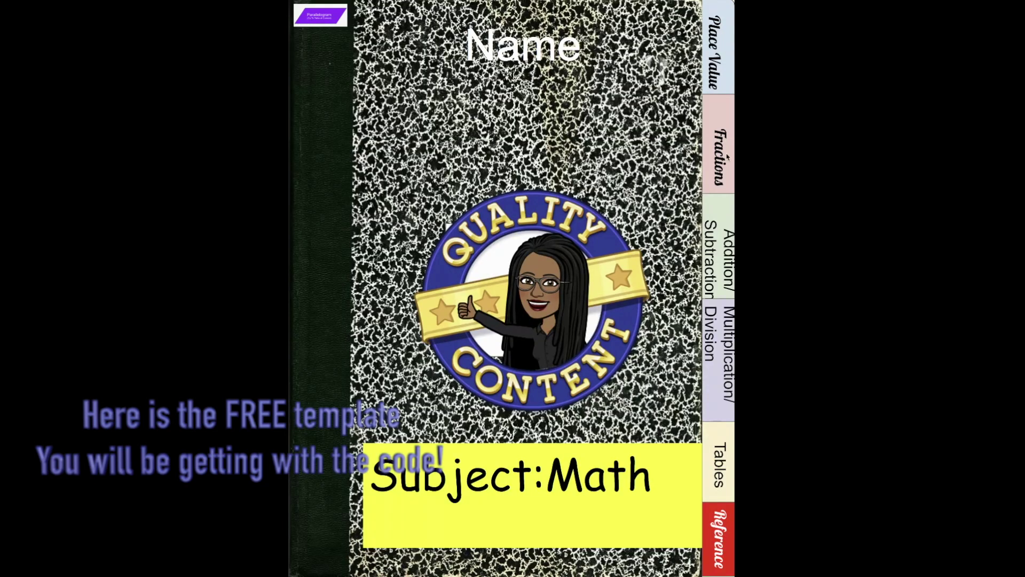
left_click(718, 549)
left_click(489, 155)
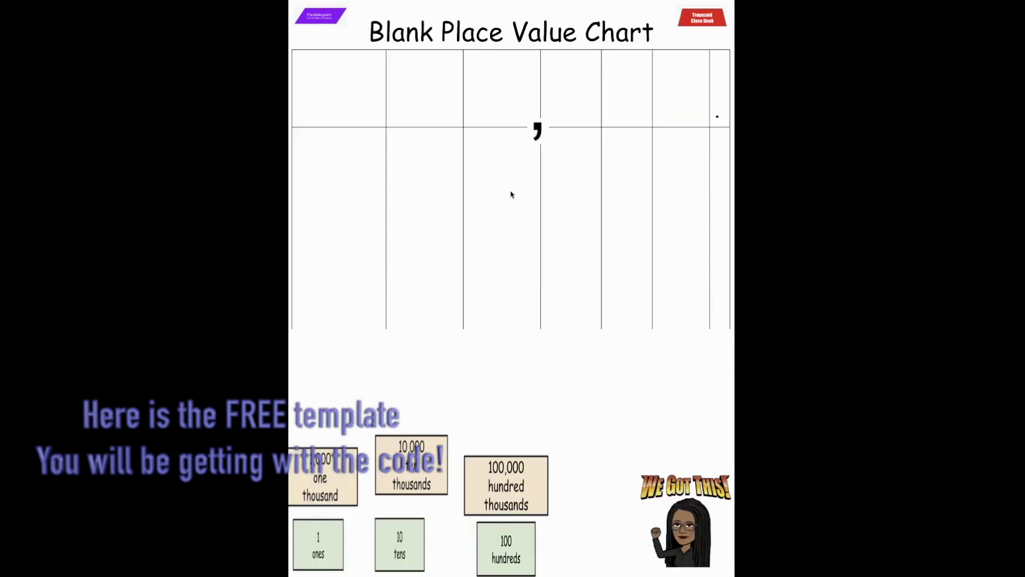
left_click(694, 24)
left_click(715, 45)
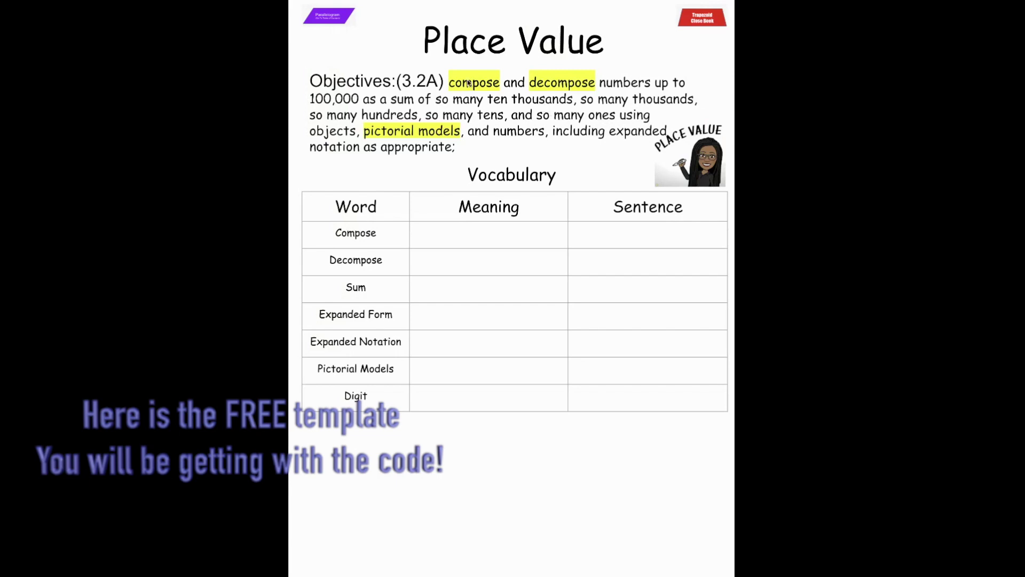